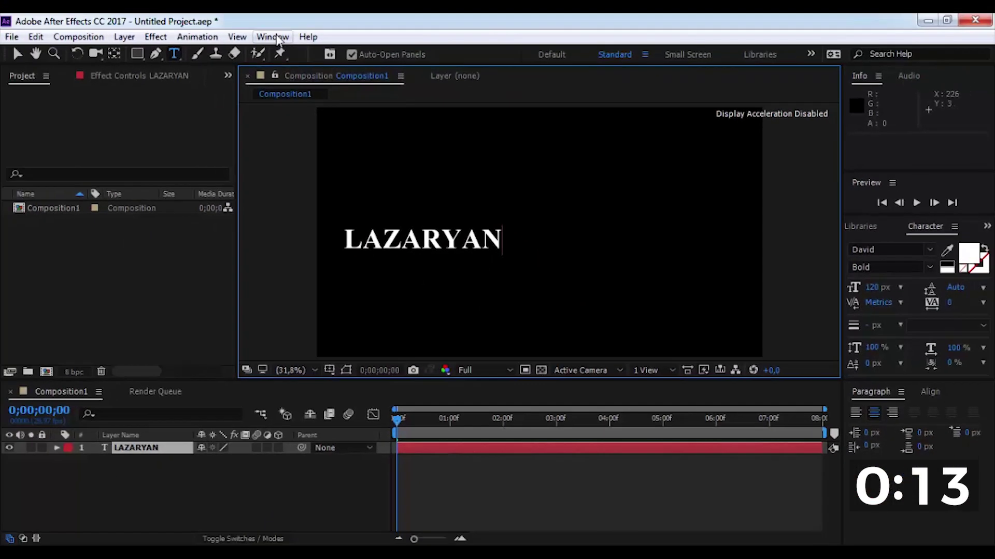
Step: Open the Window menu to reach the list of panels
left_click(272, 36)
Step: Centre the LAZARYAN text horizontally and vertically in the composition with the Align panel
left_click(330, 93)
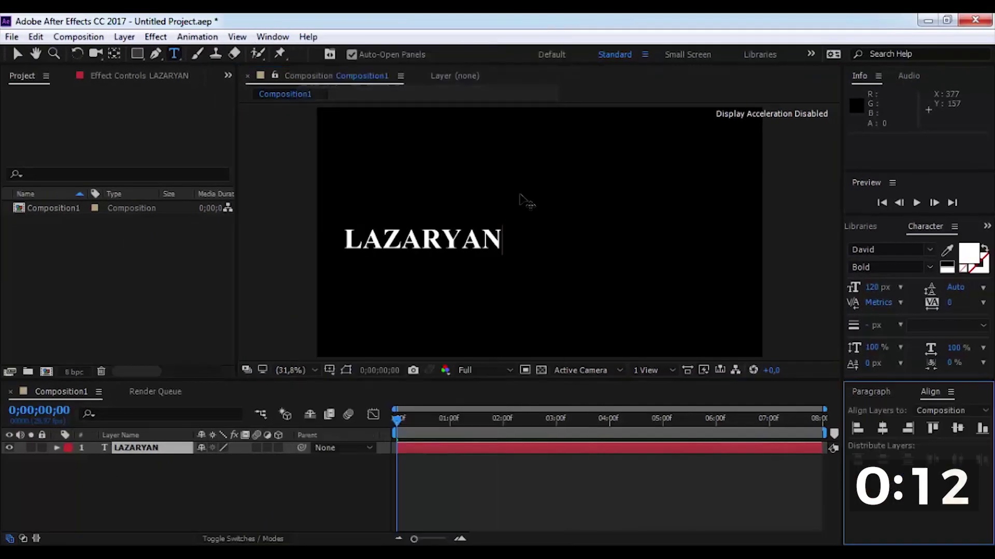
left_click(884, 429)
left_click(957, 429)
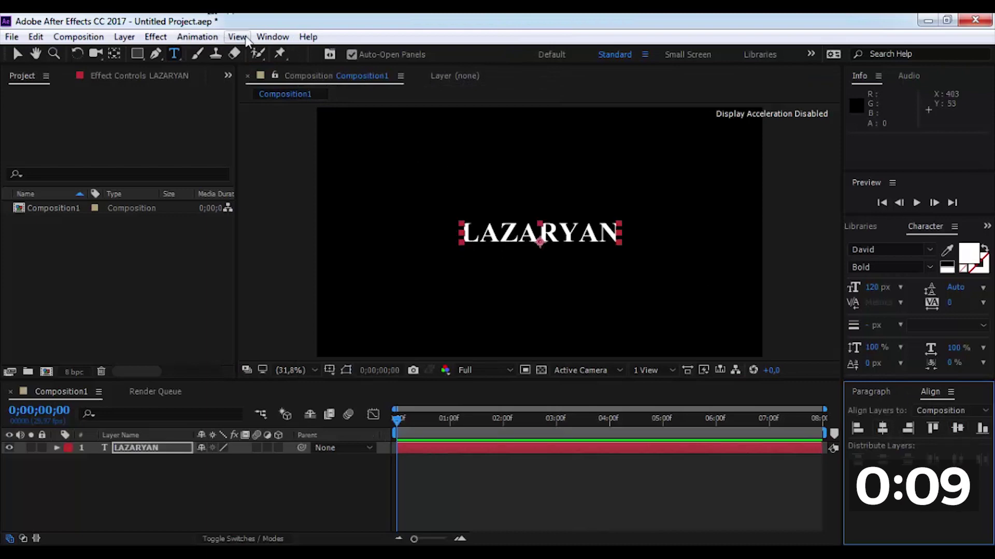
Step: Apply the Typewriter preset to the LAZARYAN layer and preview the typing animation
left_click(259, 37)
left_click(364, 156)
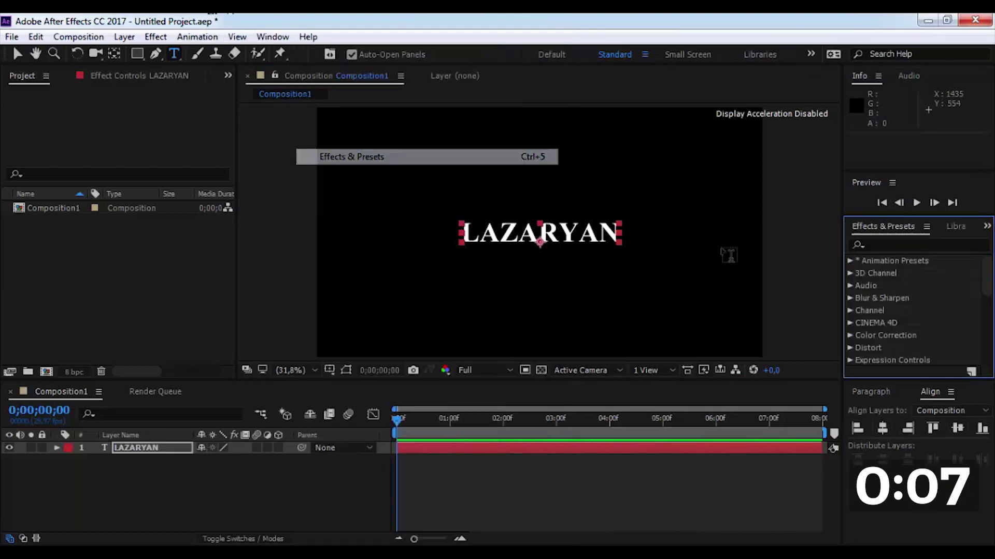
left_click(927, 239)
type("type")
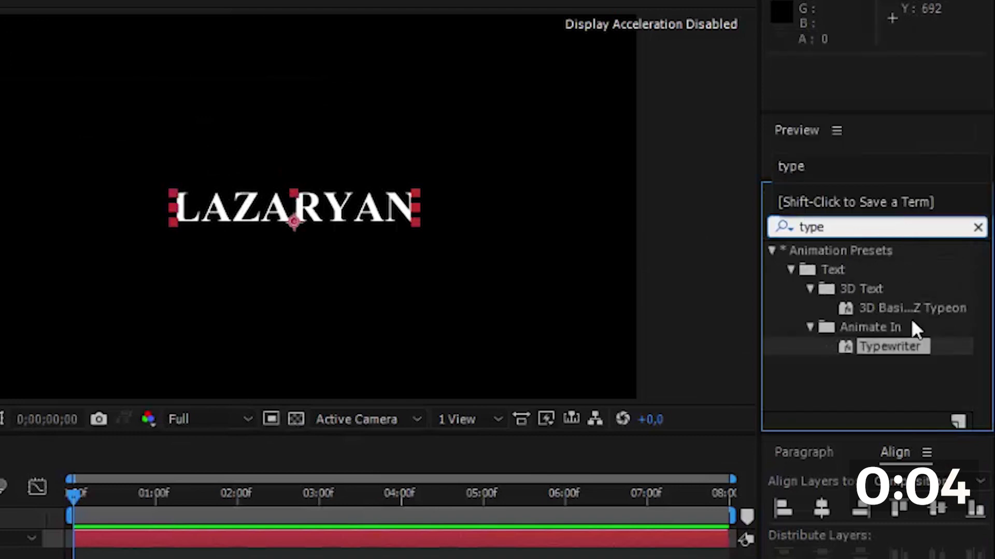
left_click_drag(882, 350, 259, 547)
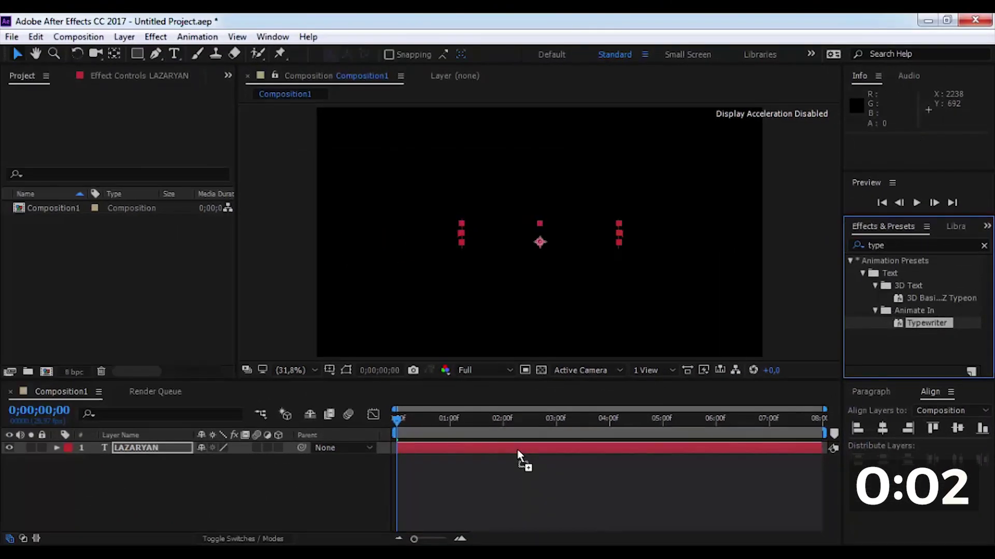
left_click_drag(521, 455, 521, 455)
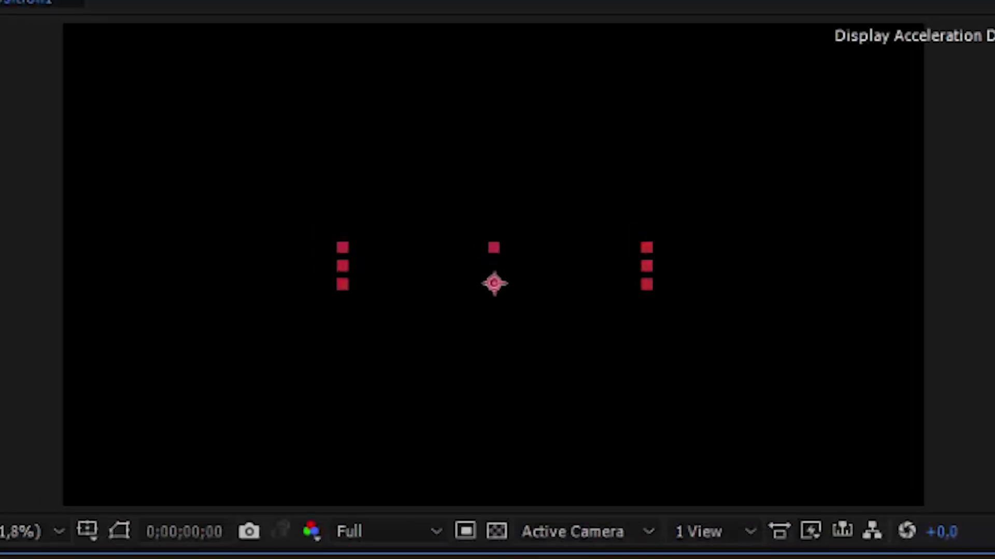
key("space")
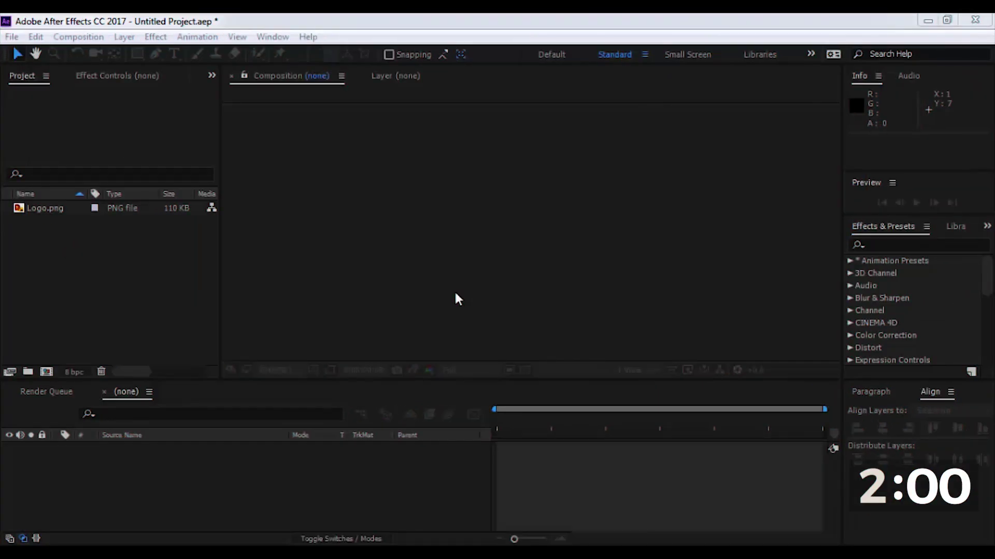
Step: Create a new composition named Glitch
left_click(109, 292)
left_click(47, 373)
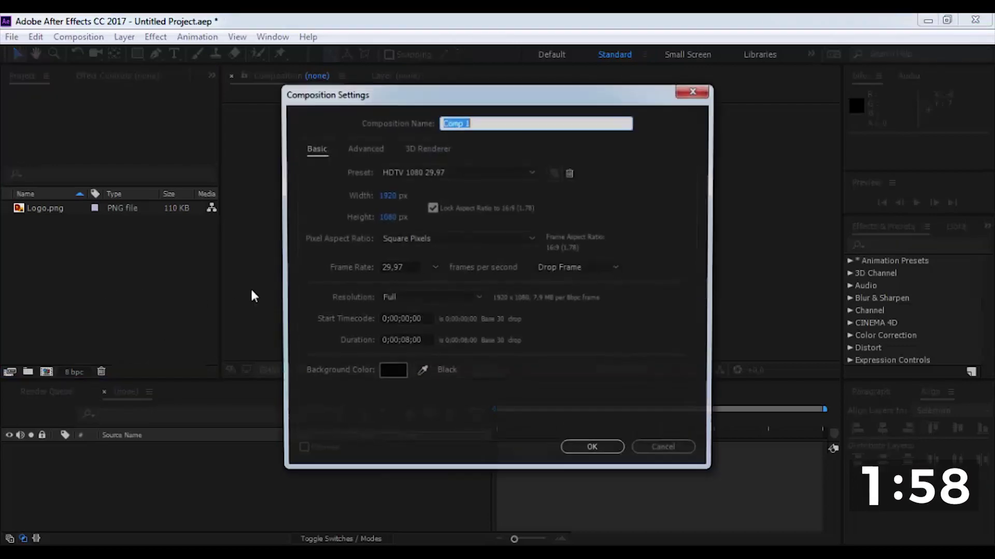
type("Glitch")
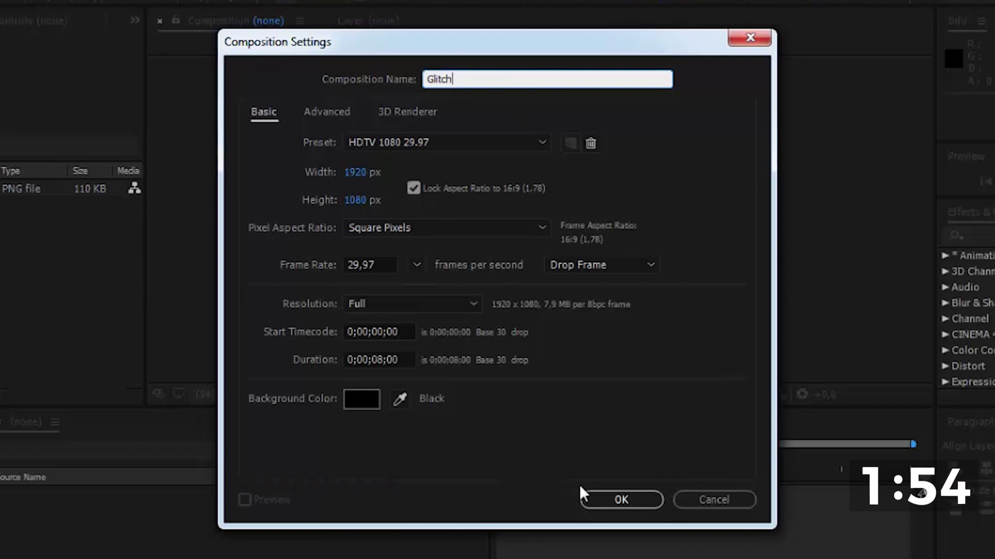
left_click(650, 498)
Step: Add a full-size solid layer named BG to the Glitch composition
right_click(131, 488)
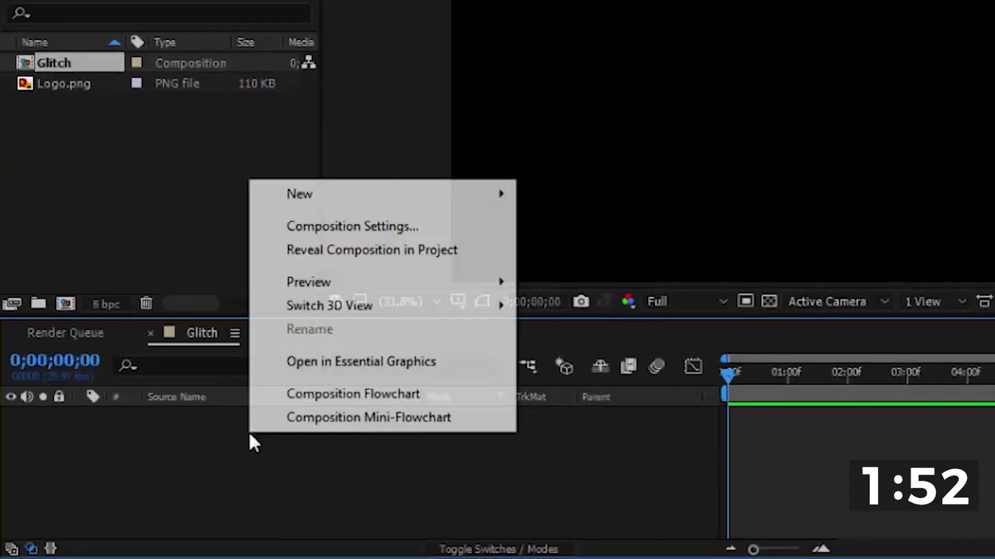
mouse_move(348, 276)
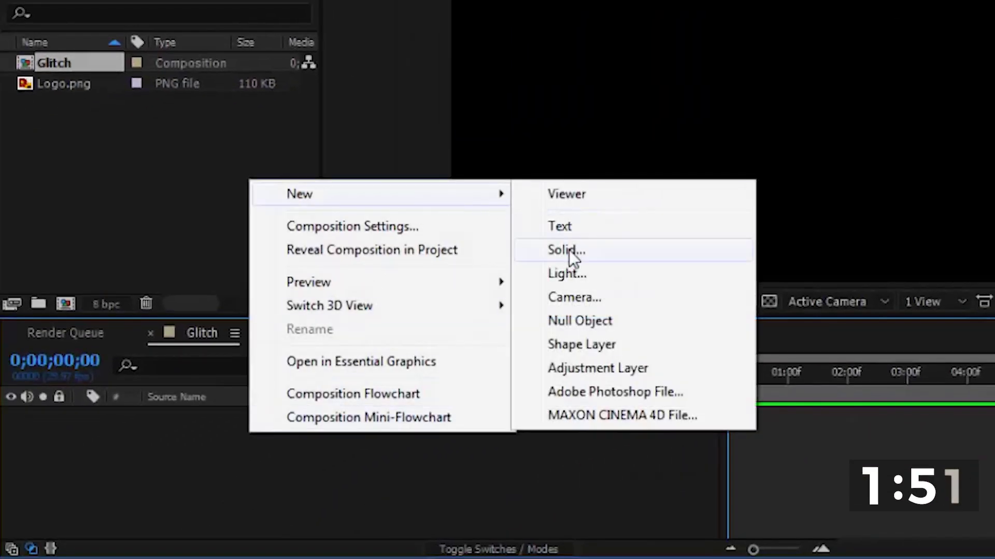
left_click(569, 250)
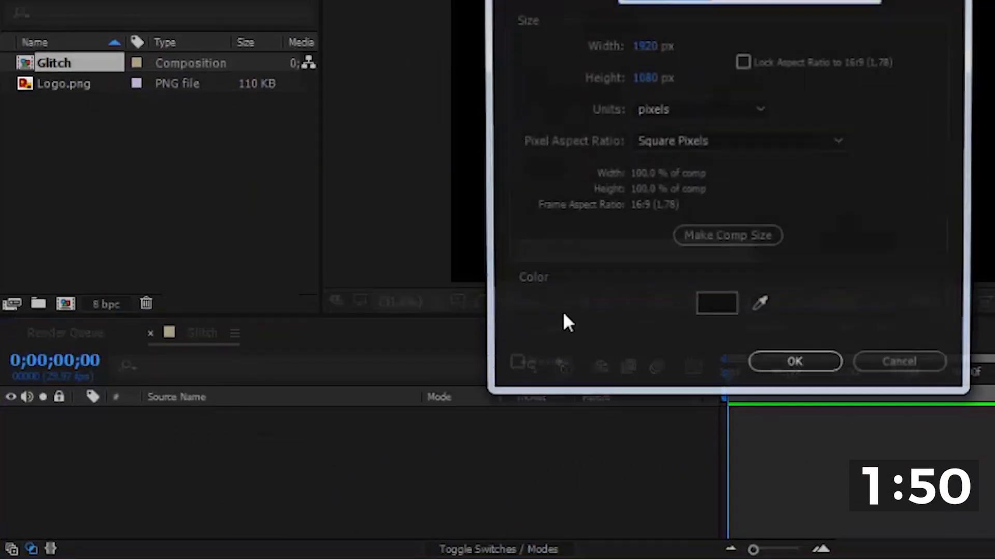
type("BG")
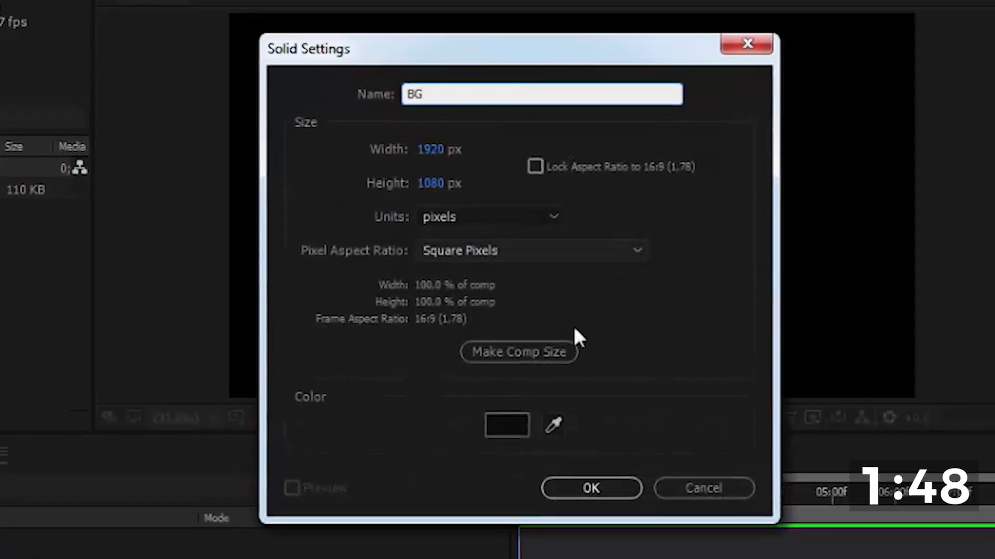
left_click(589, 490)
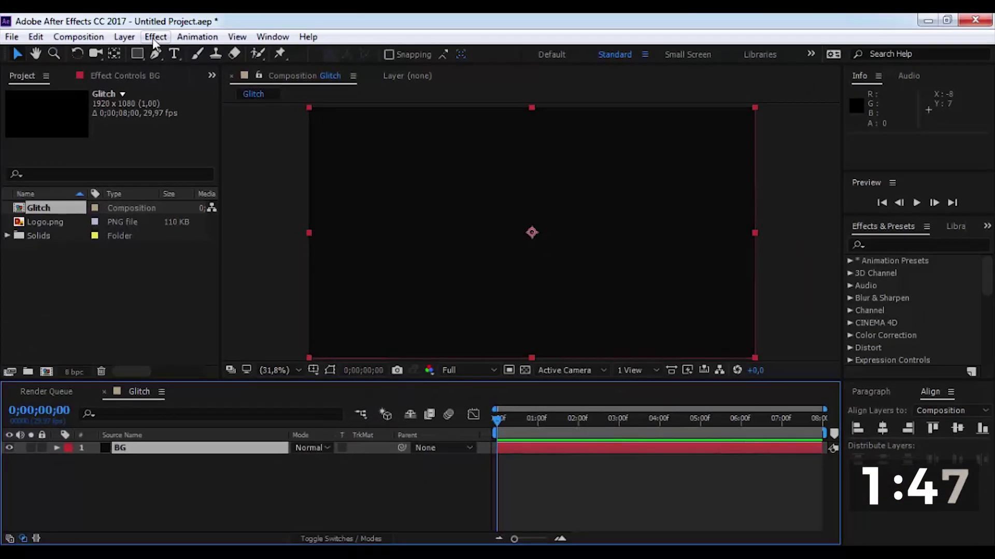
Step: Apply a radial Gradient Ramp to BG with its start point at the comp centre
left_click(155, 37)
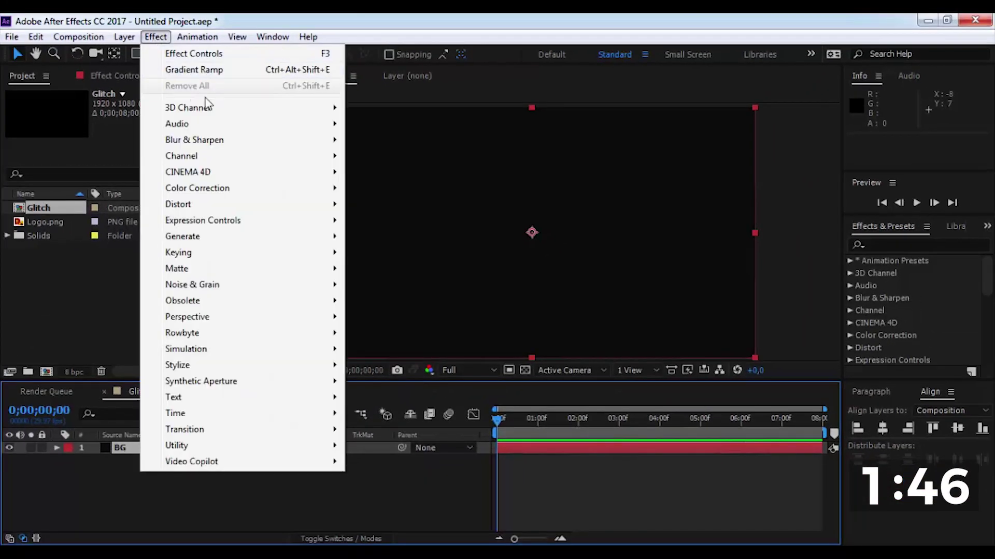
mouse_move(252, 240)
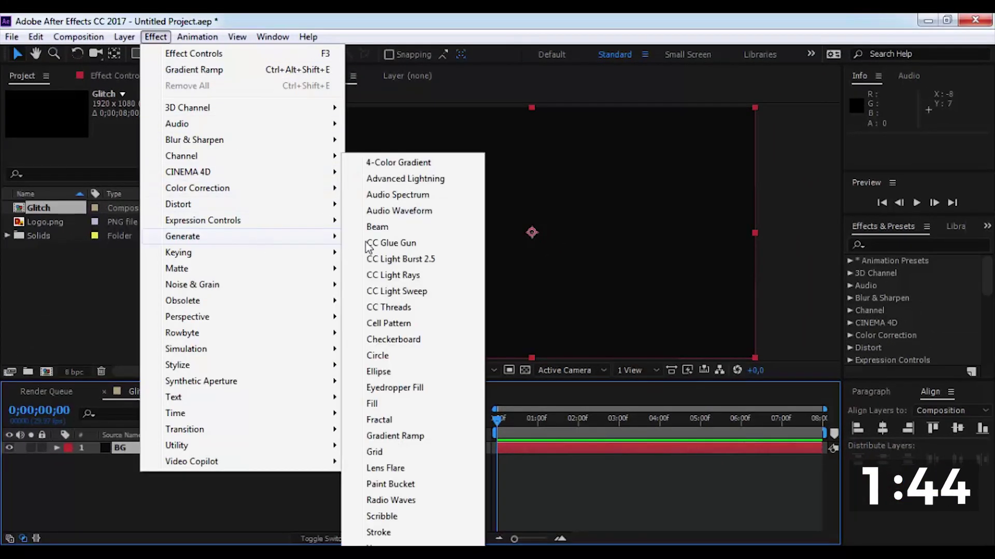
left_click(406, 436)
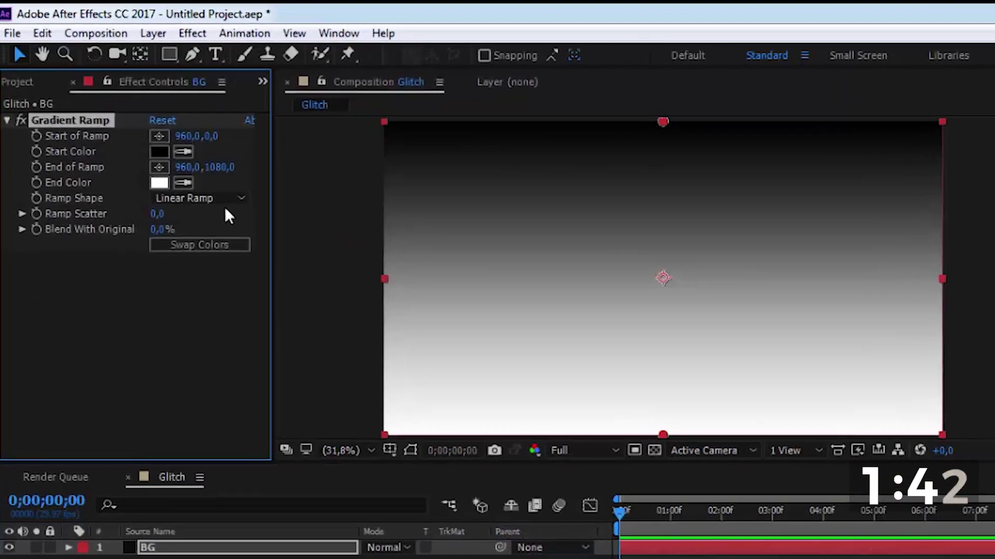
left_click(171, 168)
left_click(228, 244)
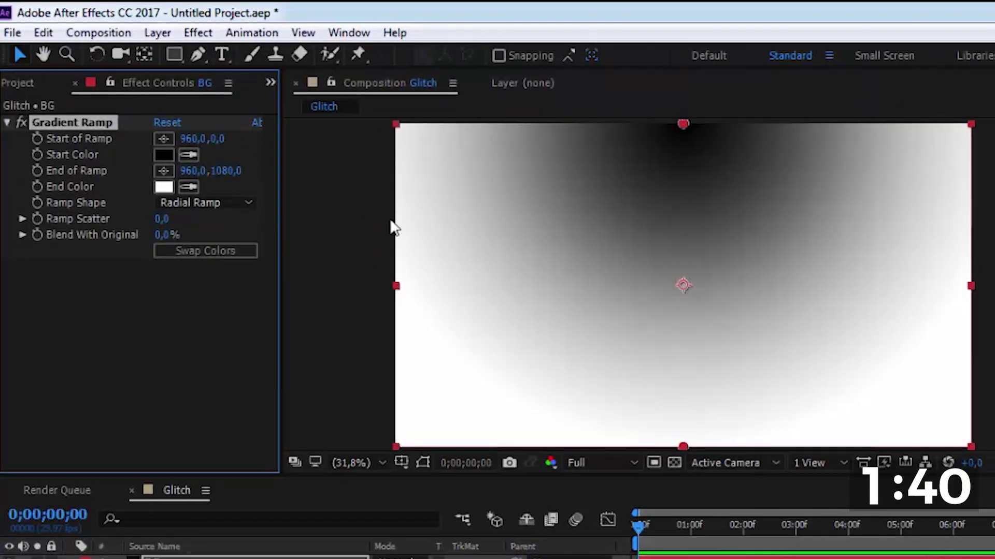
left_click_drag(684, 129, 685, 295)
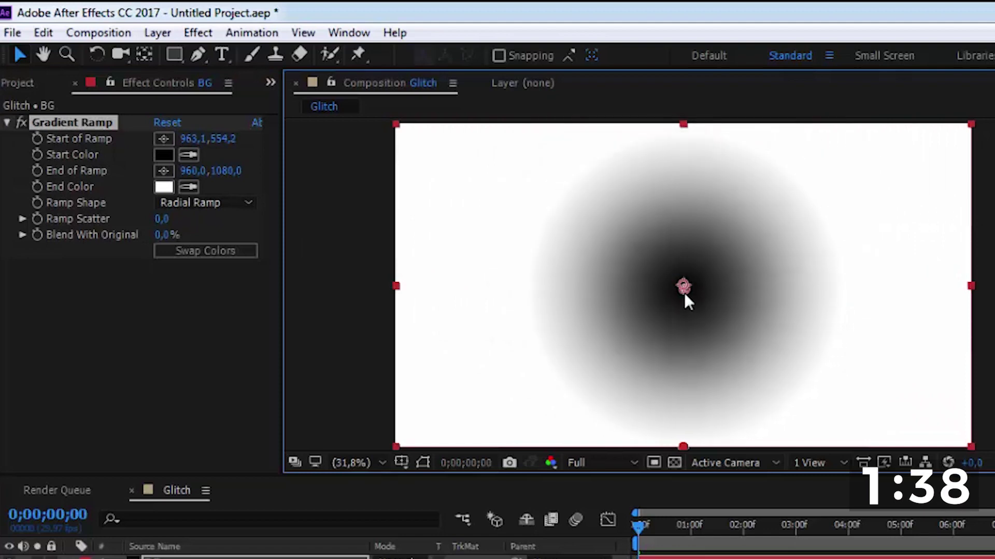
Step: Swap the gradient colours, widen it, set start colour 121212, and add Logo.png to Glitch
left_click(205, 250)
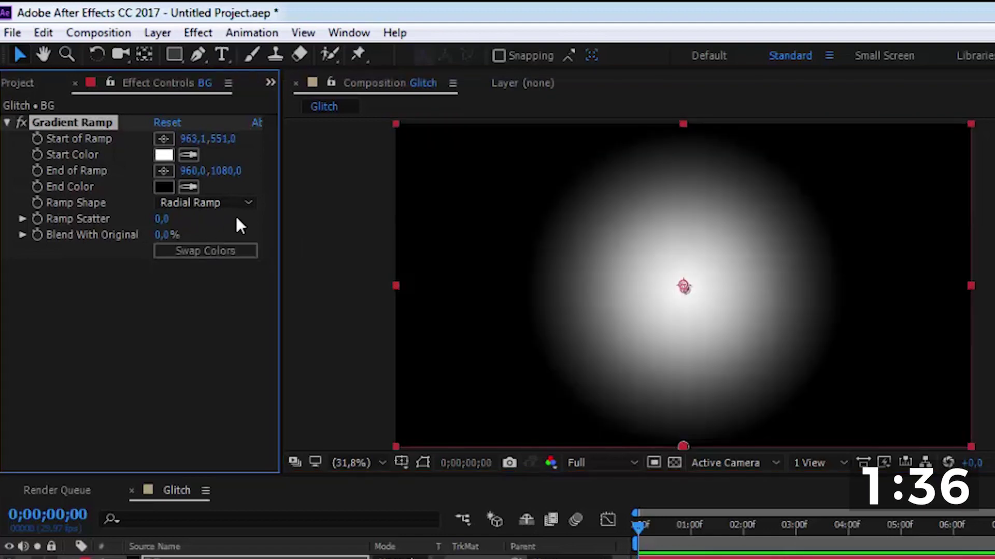
left_click_drag(683, 446, 994, 413)
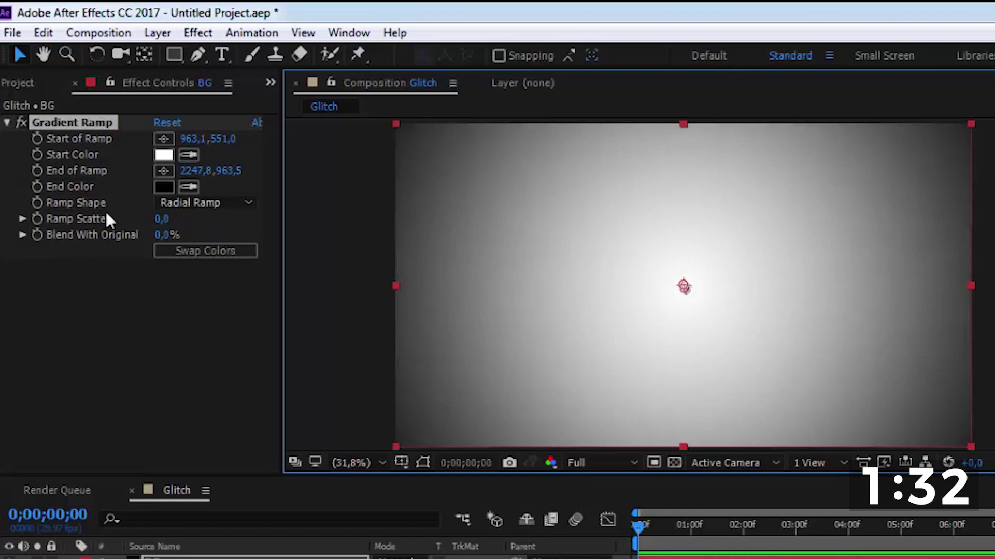
left_click(164, 154)
left_click_drag(191, 406, 25, 467)
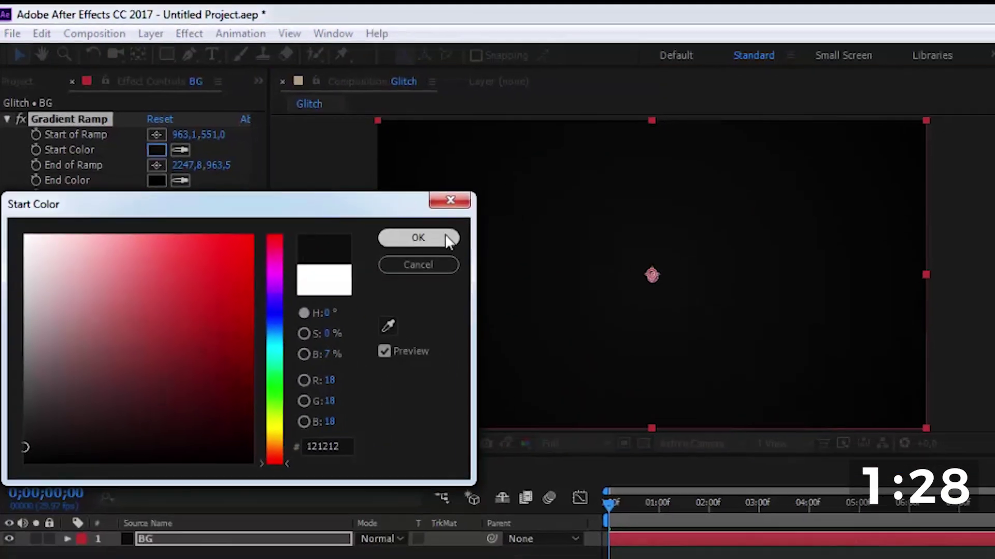
left_click(467, 247)
left_click(19, 83)
left_click_drag(44, 224, 135, 443)
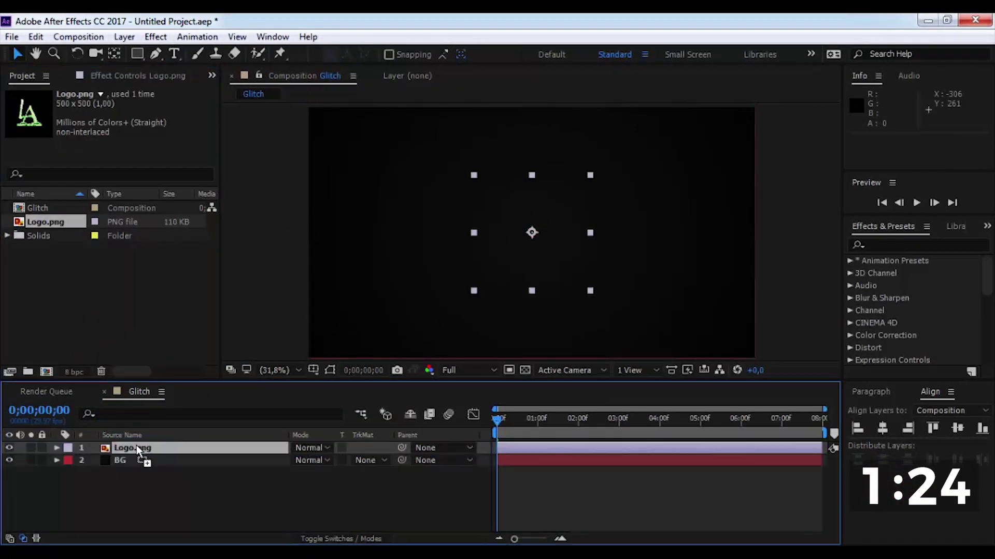
Step: Scale the Logo.png layer to 124%
key("s")
left_click_drag(344, 466, 359, 466)
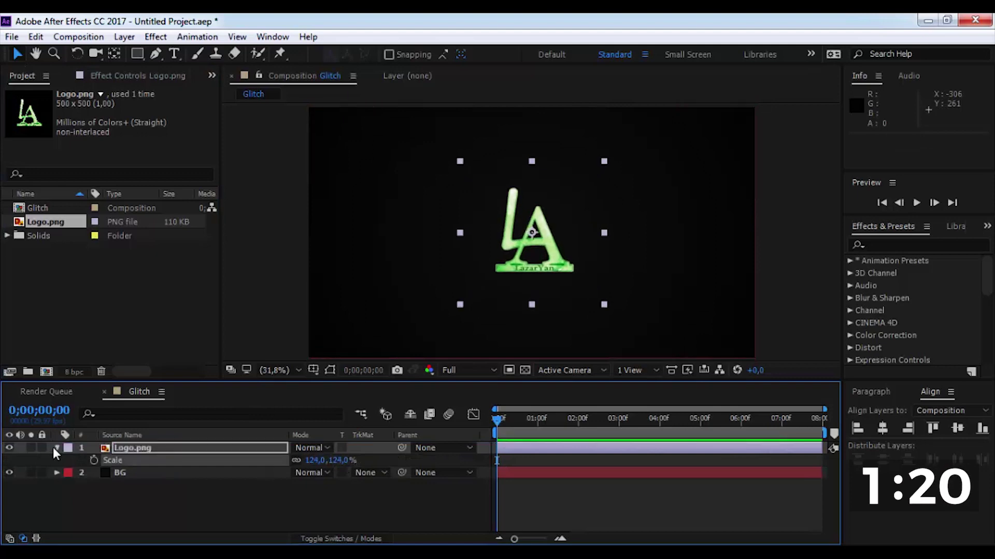
left_click(56, 454)
Step: Pre-compose the logo and BG layers into a composition named Original
key("ctrl+a")
right_click(133, 456)
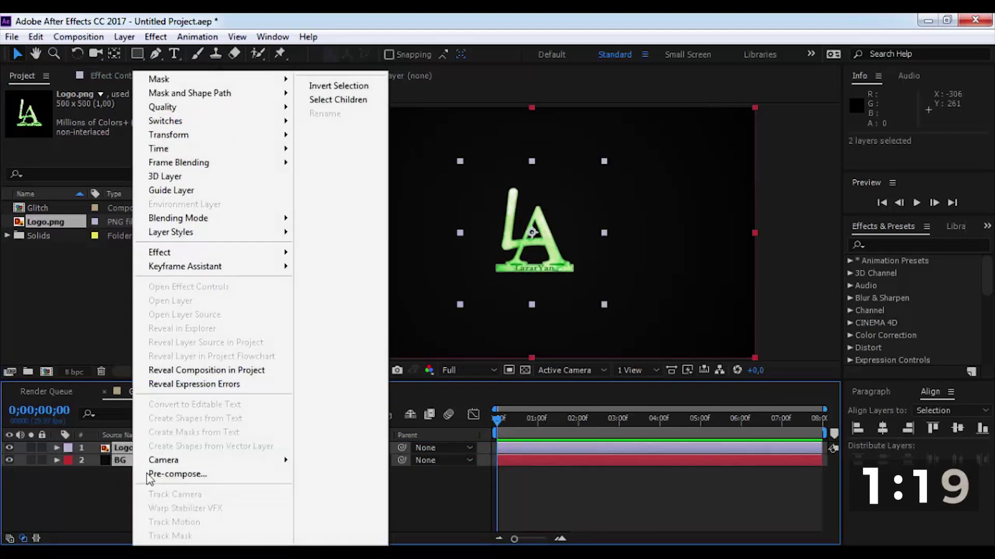
left_click(179, 474)
type("Original")
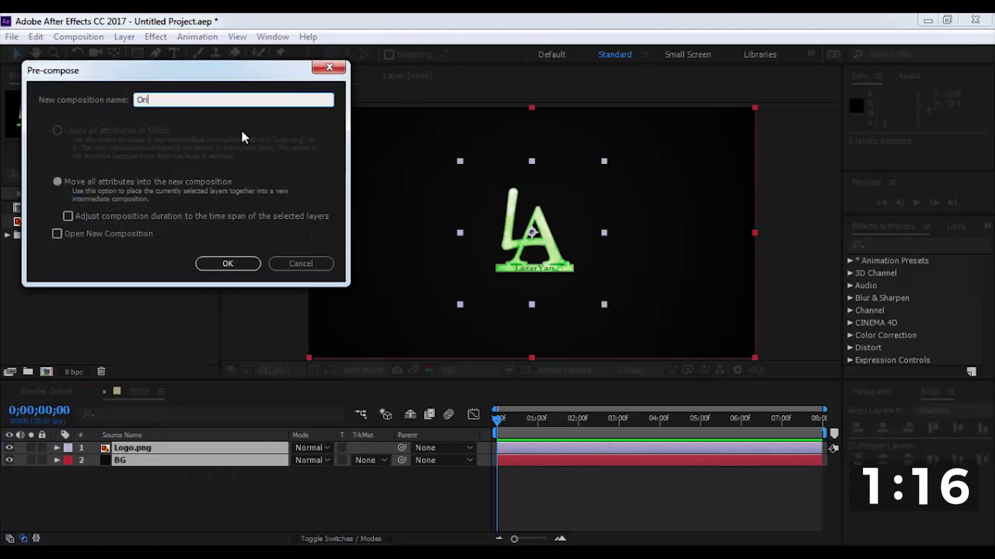
left_click(216, 265)
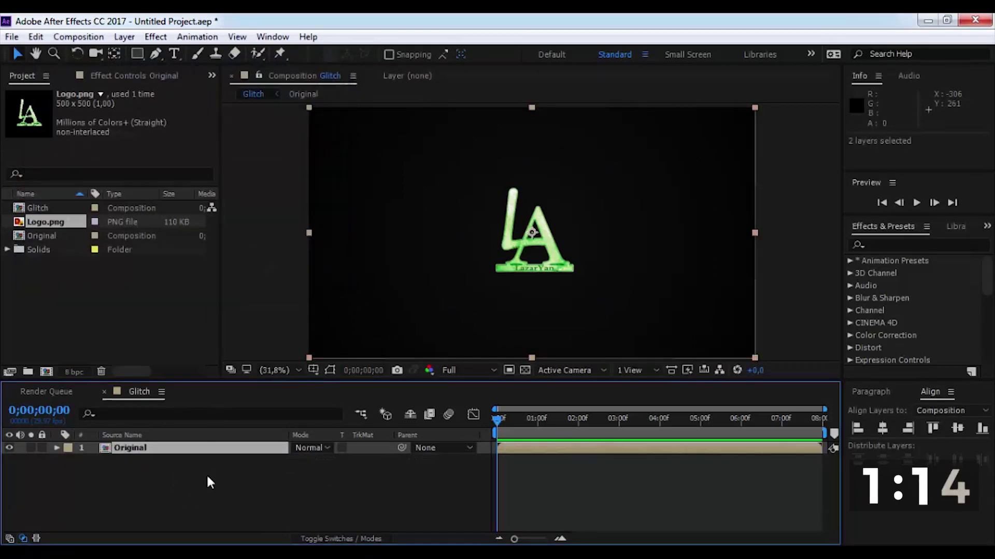
left_click(165, 452)
Step: Duplicate Original and use Set Channels to turn off red and green, leaving blue only
key("ctrl+d")
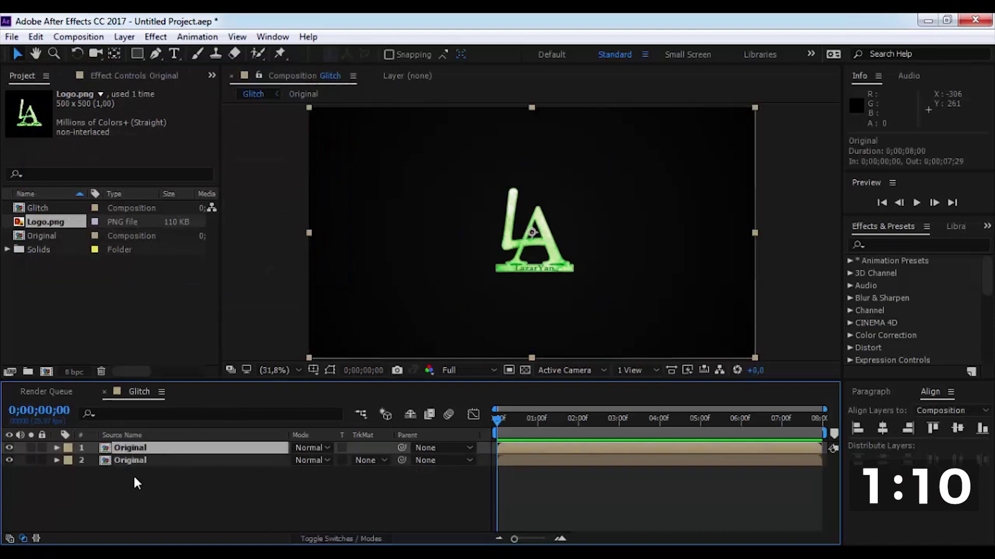
left_click(156, 37)
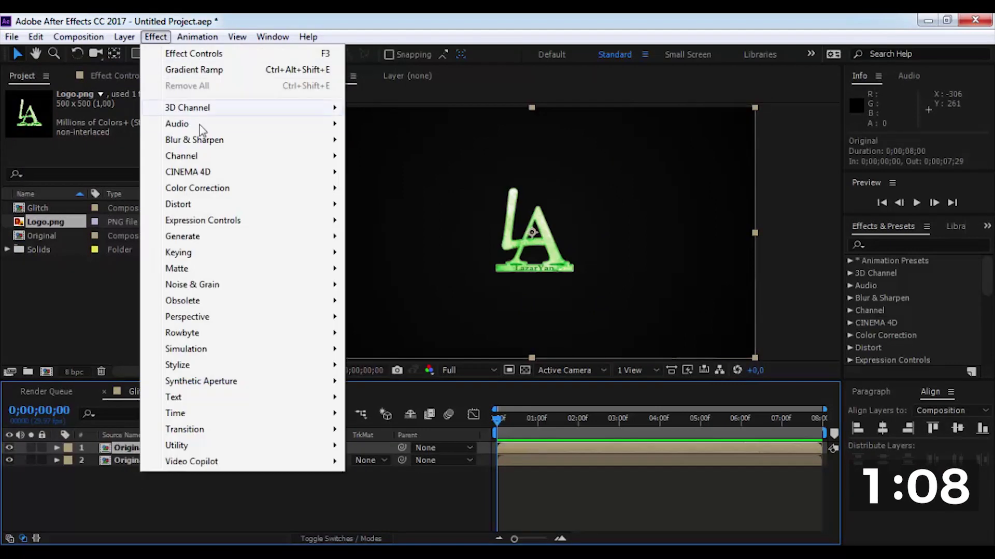
mouse_move(222, 155)
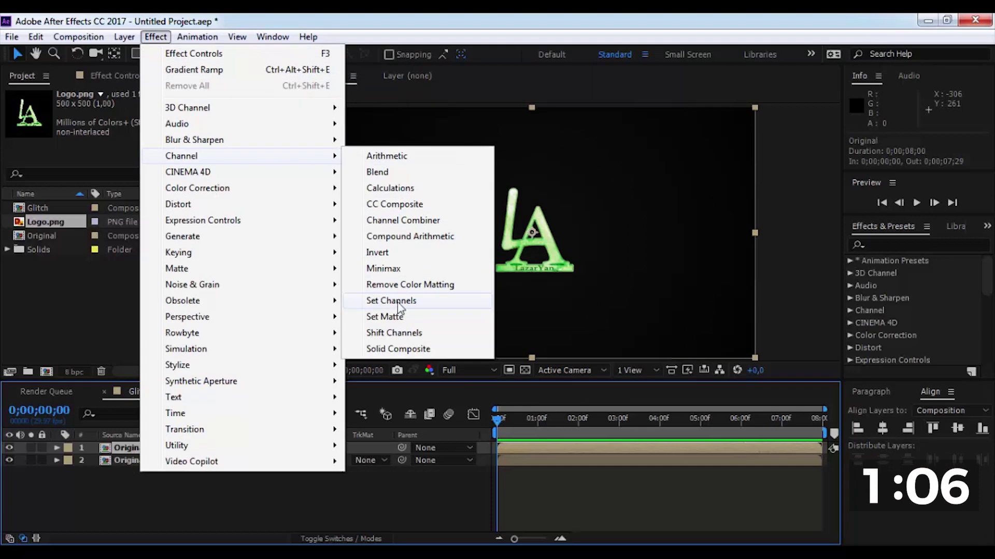
left_click(394, 301)
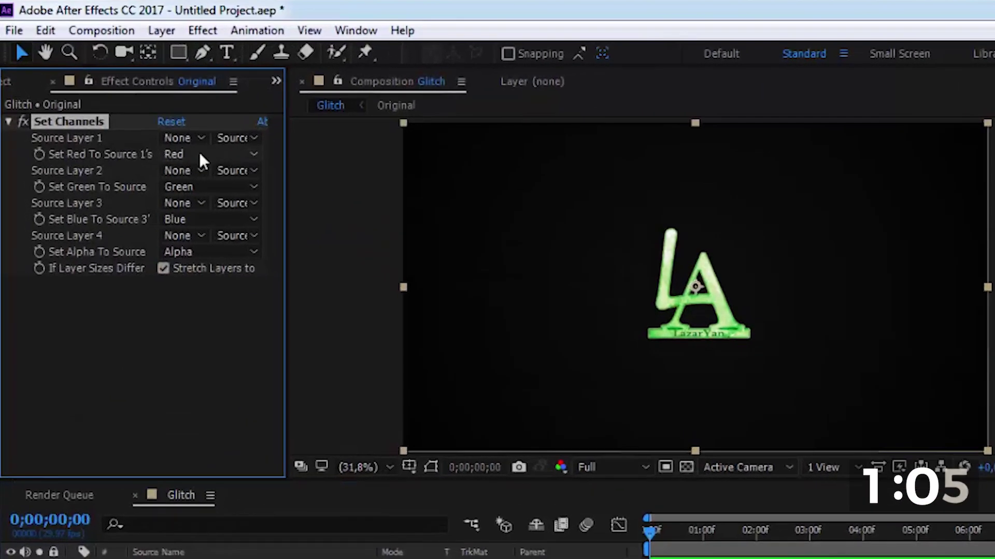
left_click(200, 154)
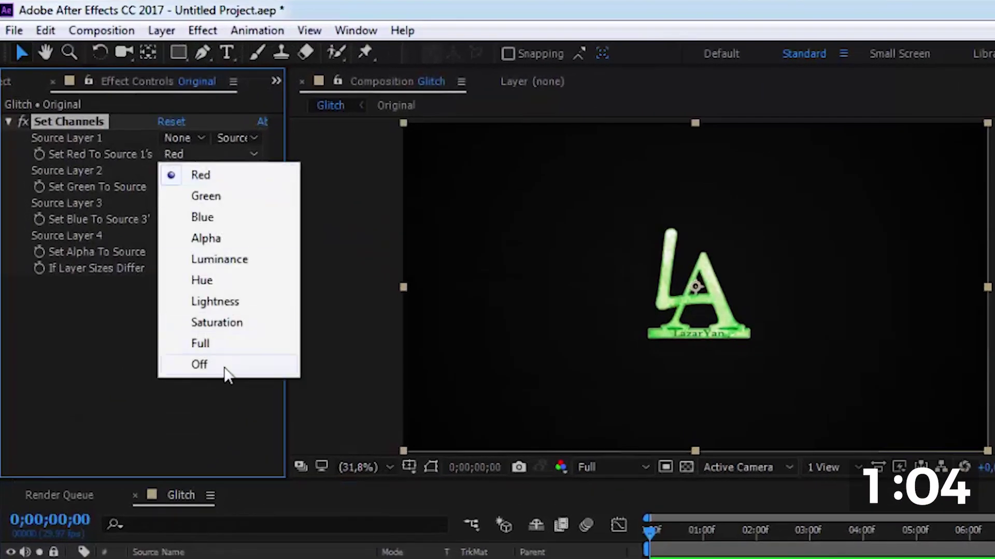
left_click(223, 367)
left_click(208, 188)
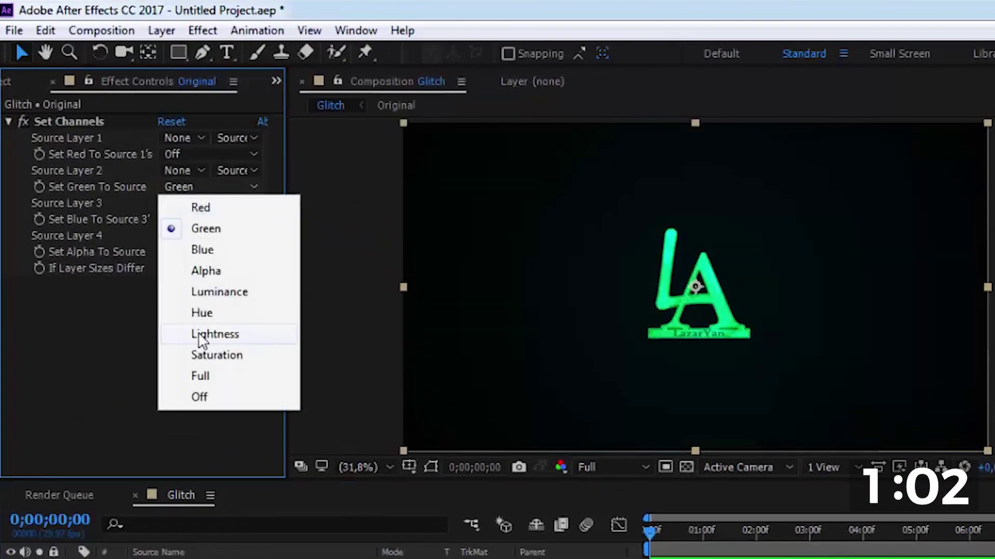
left_click(195, 398)
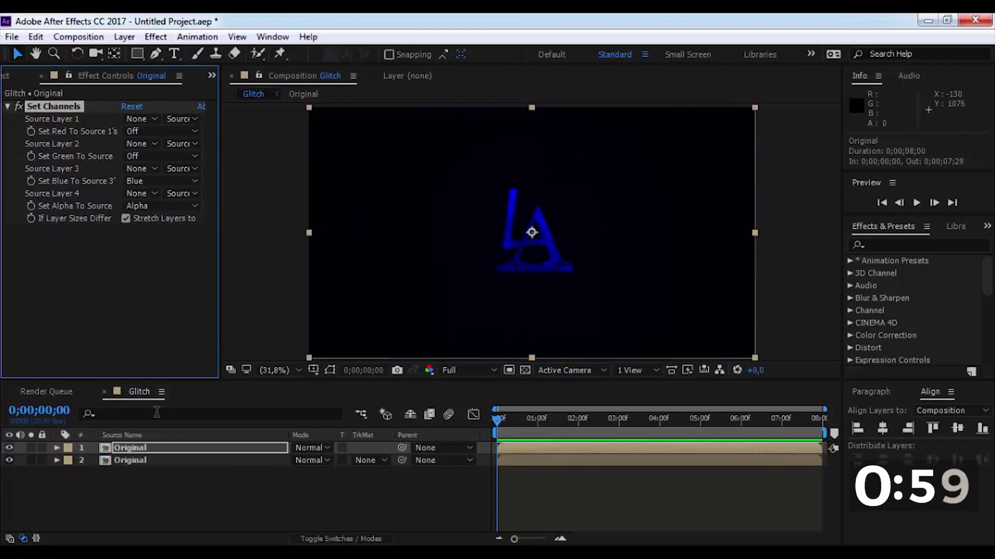
Step: Duplicate the top copy and set its channels so it shows green only
left_click(145, 450)
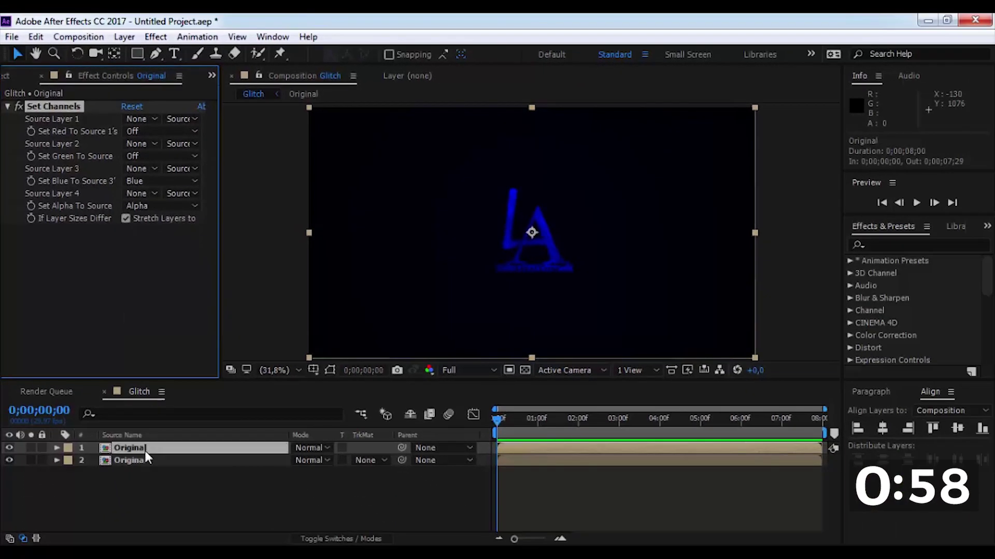
key("ctrl+d")
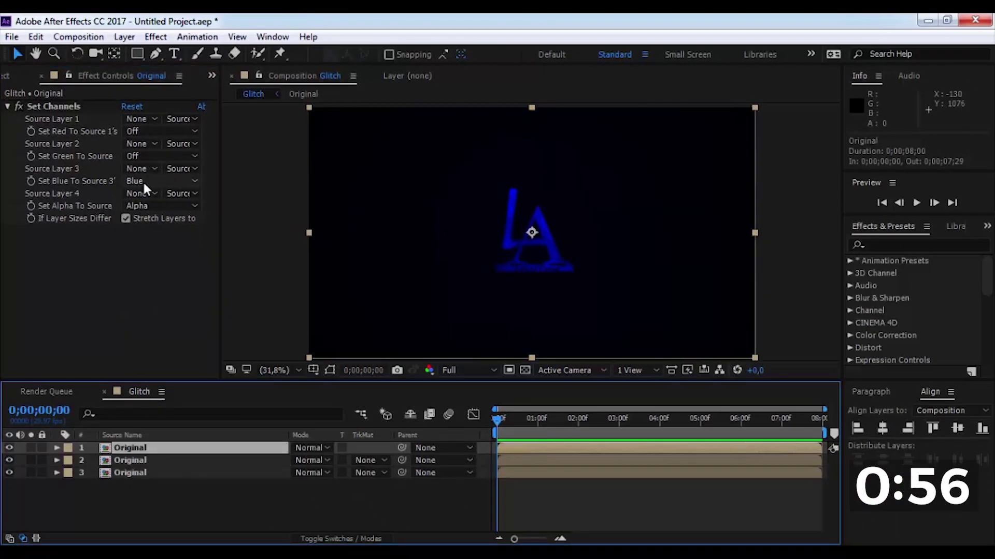
left_click(142, 181)
left_click(154, 342)
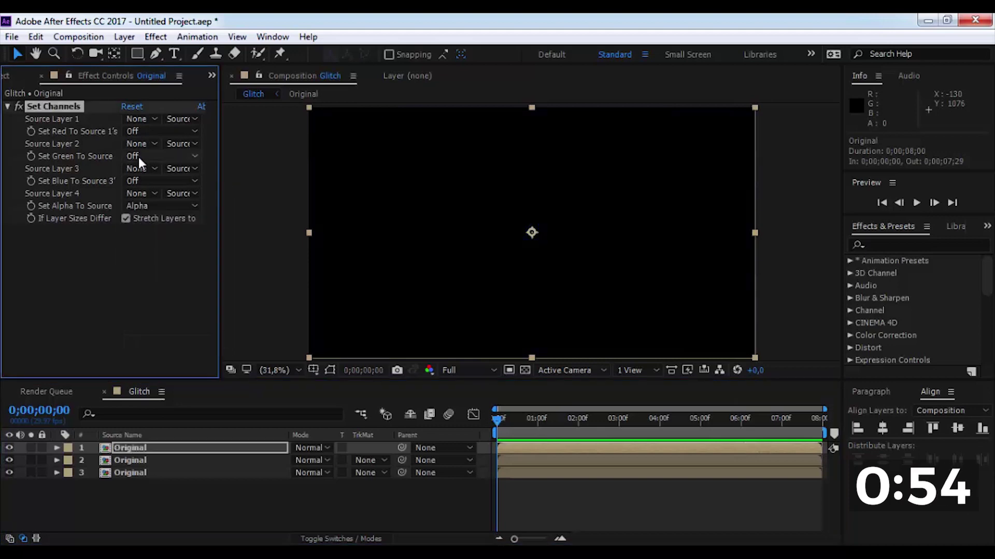
left_click(138, 156)
left_click(175, 193)
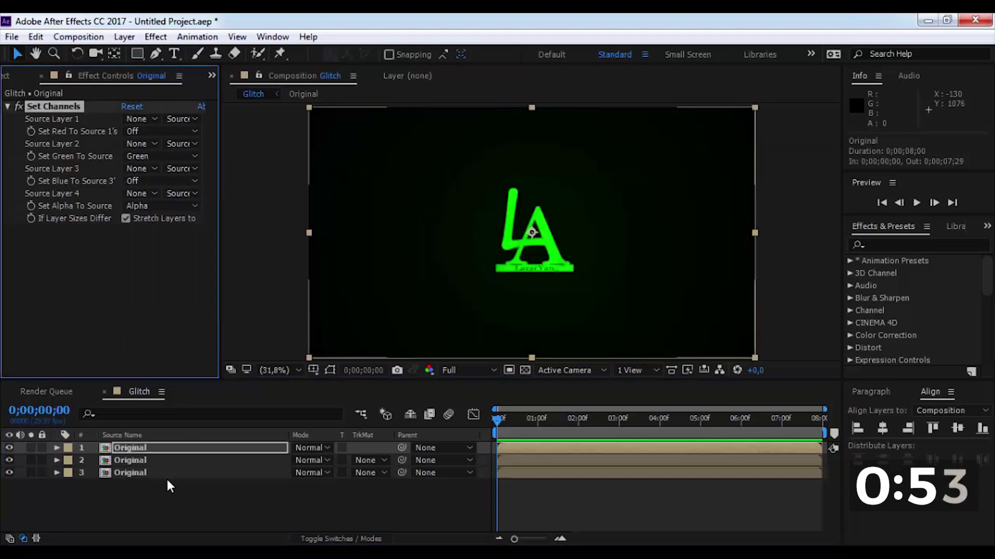
Step: Duplicate once more and set the new copy's channels so it shows red only
left_click(140, 444)
key("ctrl+d")
left_click(156, 155)
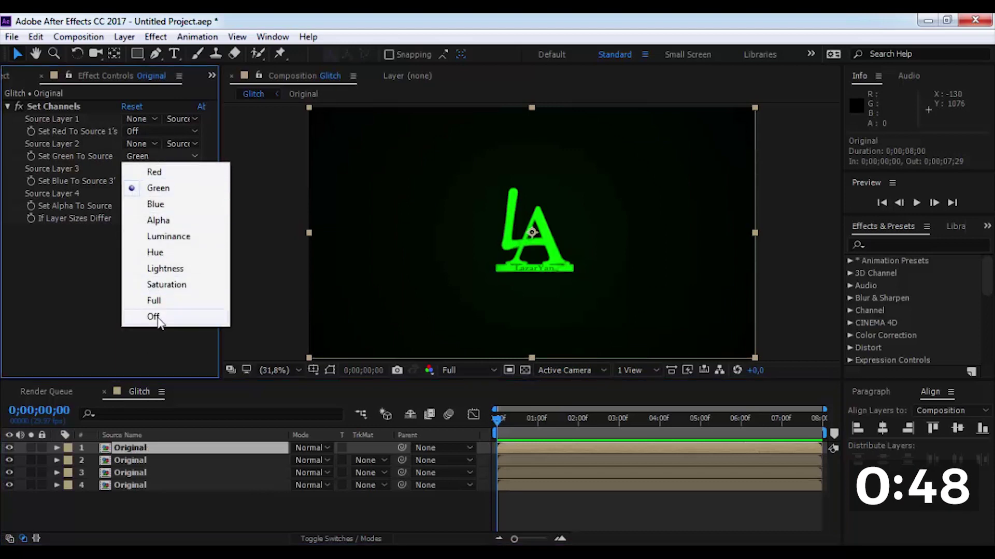
left_click(153, 317)
left_click(140, 132)
left_click(155, 148)
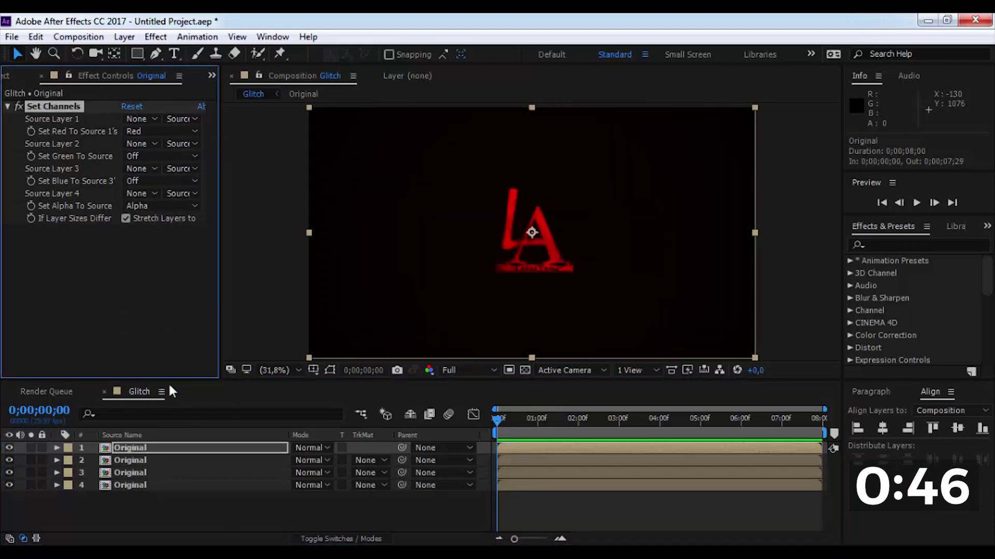
Step: Set layers 1–3 to the Add blend mode
left_click(145, 448)
left_click(193, 474, "shift")
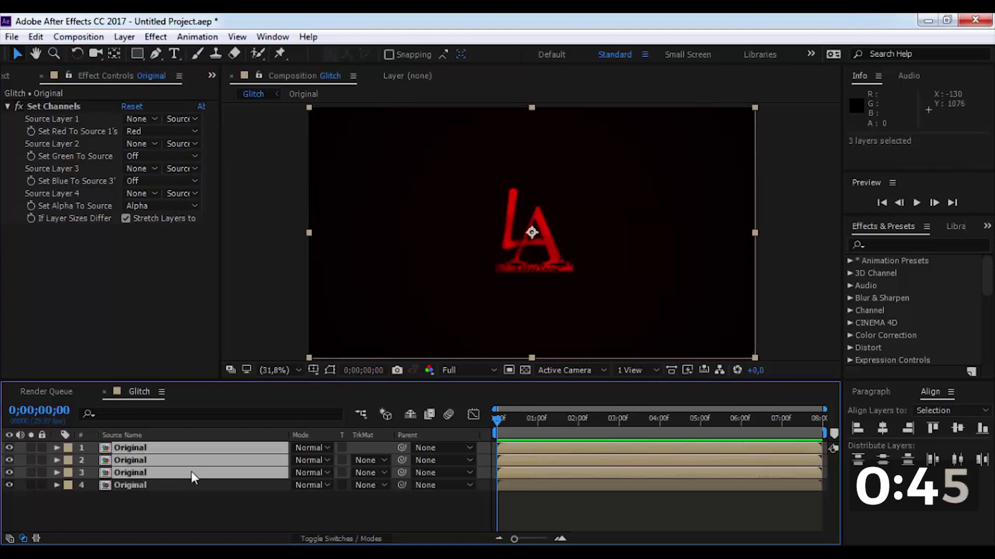
left_click(324, 449)
left_click(352, 226)
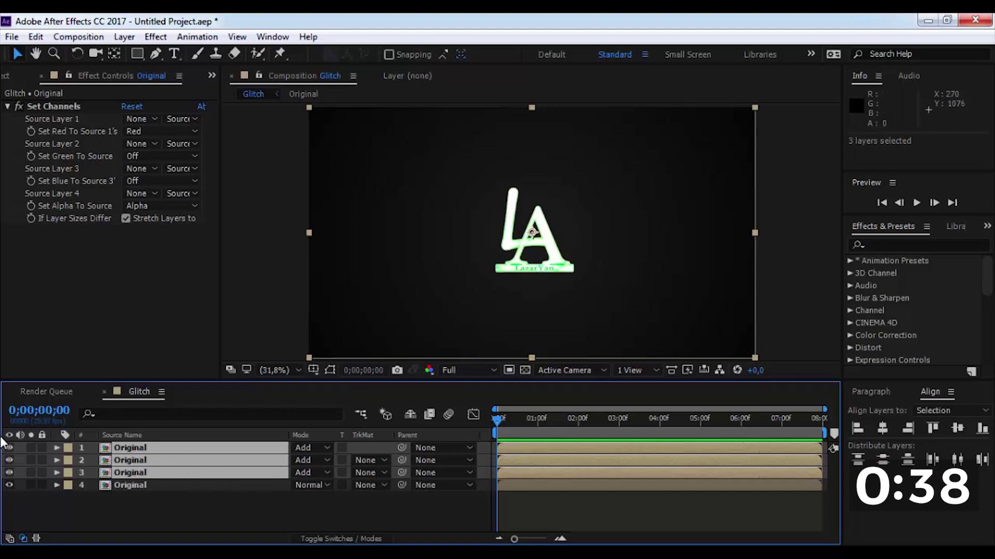
Step: Add wiggle(10,20) Position expressions to layers 1 and 2
left_click(55, 448)
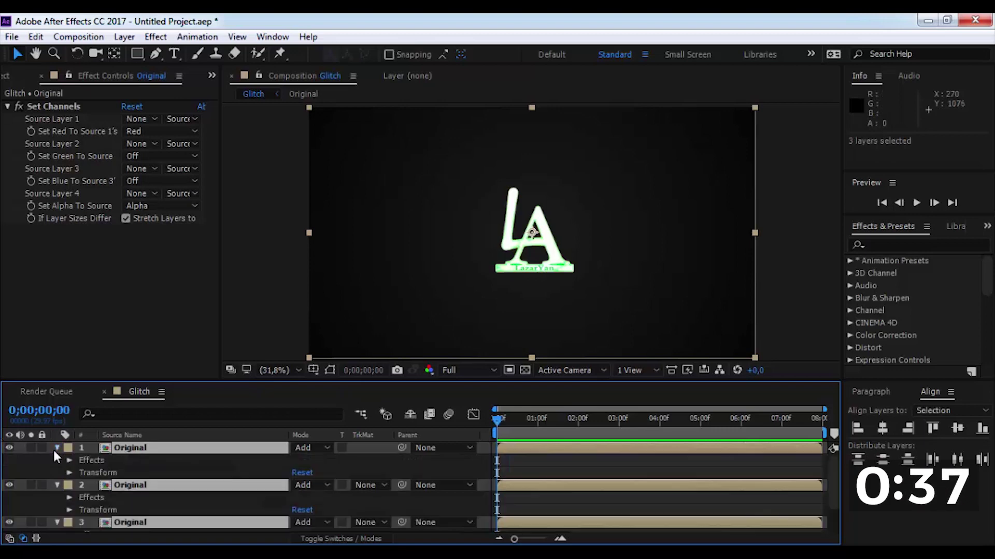
left_click(69, 473)
left_click(94, 488, "alt")
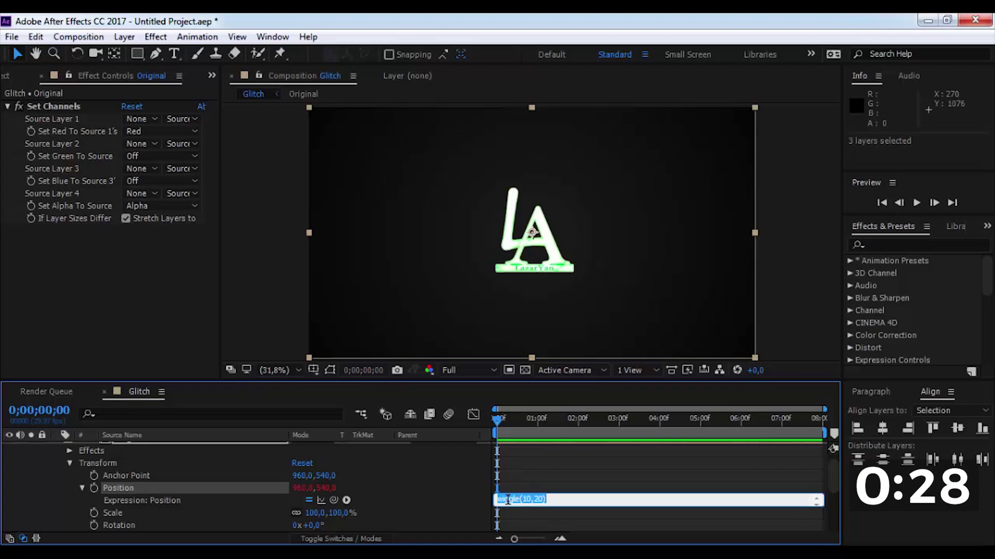
left_click(417, 473)
scroll(417, 473, "up", 1)
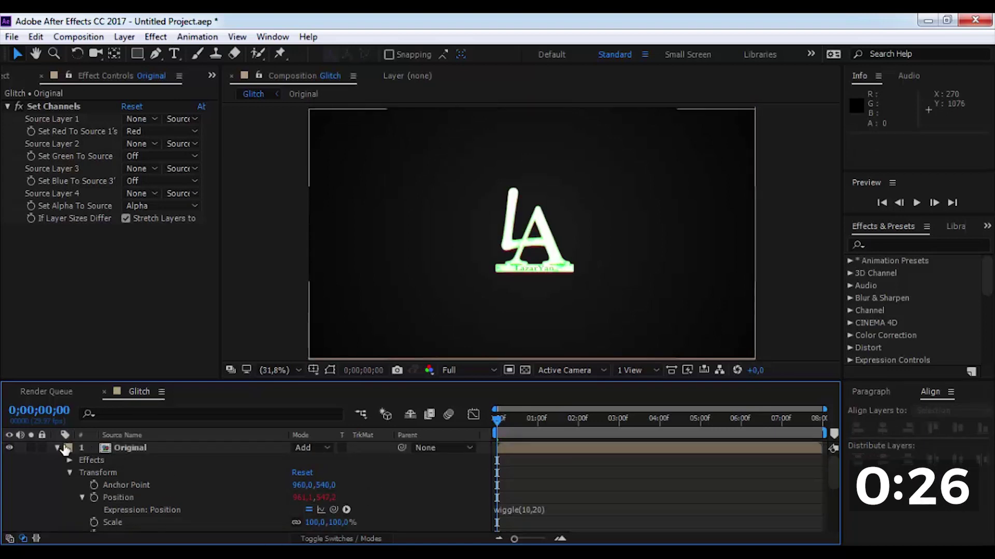
left_click(57, 449)
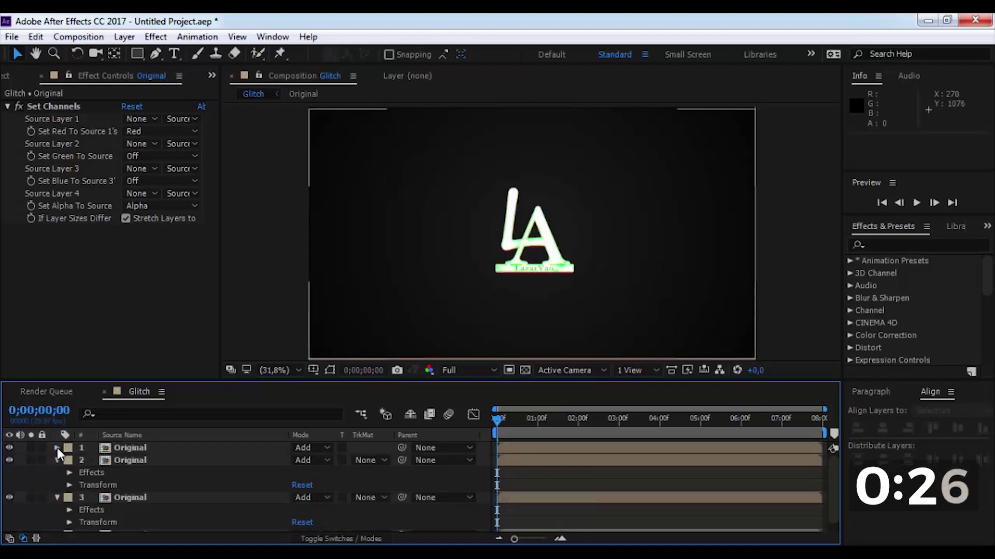
left_click(68, 485)
scroll(88, 487, "down", 3)
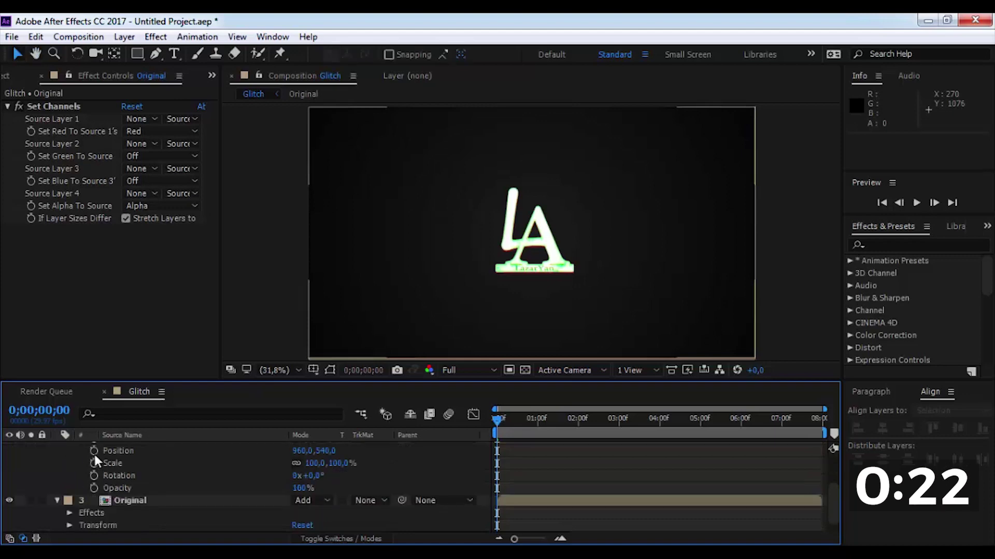
left_click(94, 451, "alt")
left_click(560, 478)
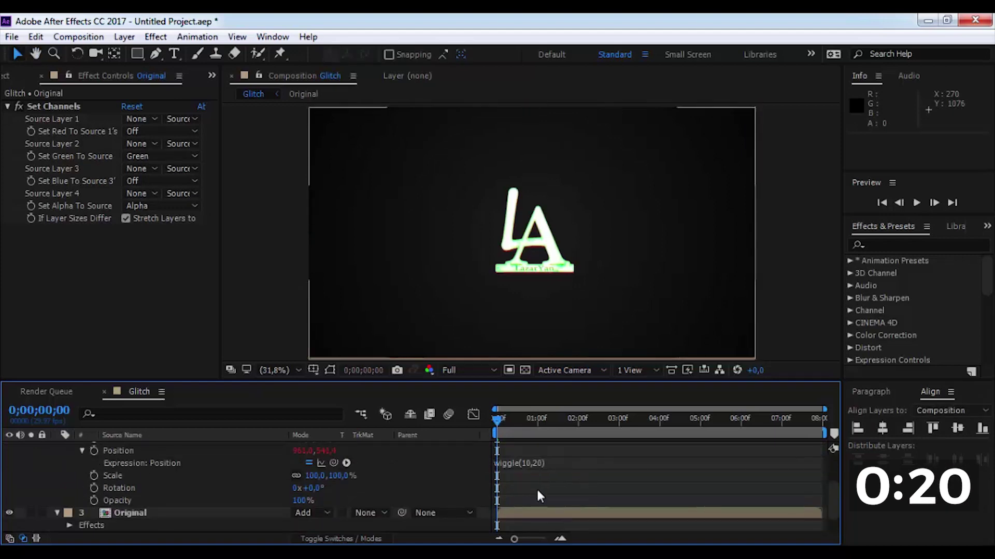
Step: Add the same wiggle(10,20) Position expression to layer 3
scroll(107, 476, "down", 1)
left_click(68, 511)
scroll(104, 506, "down", 1)
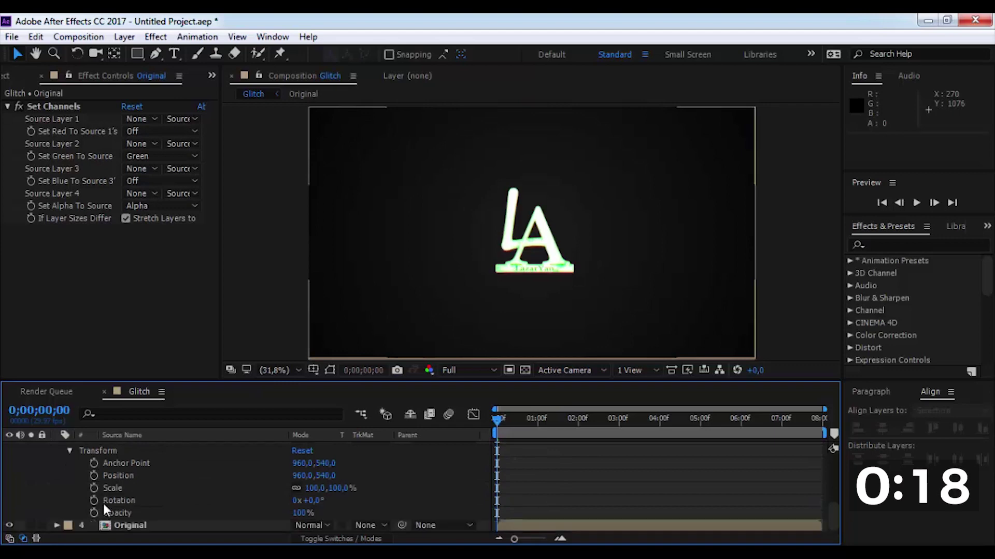
key("alt+space")
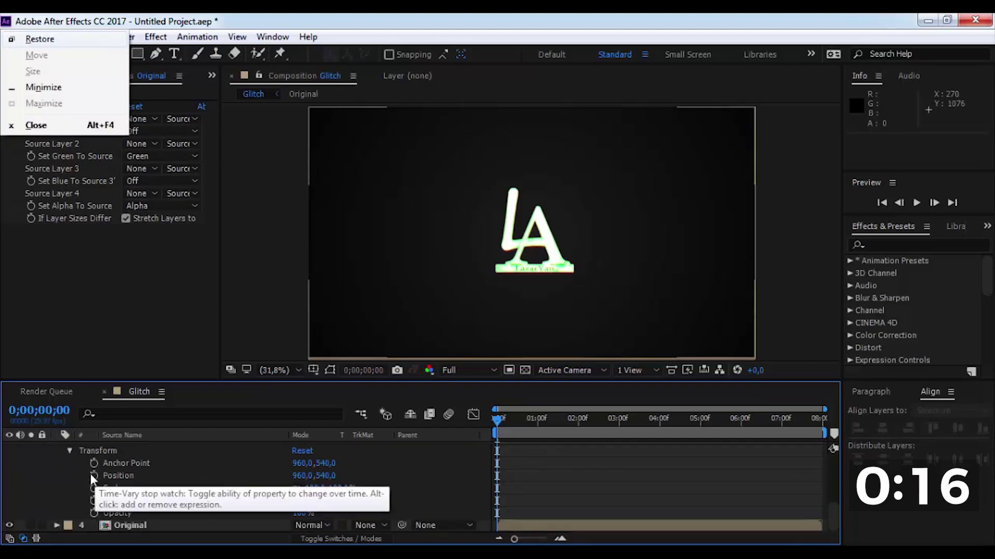
key("Escape")
left_click(94, 476, "alt")
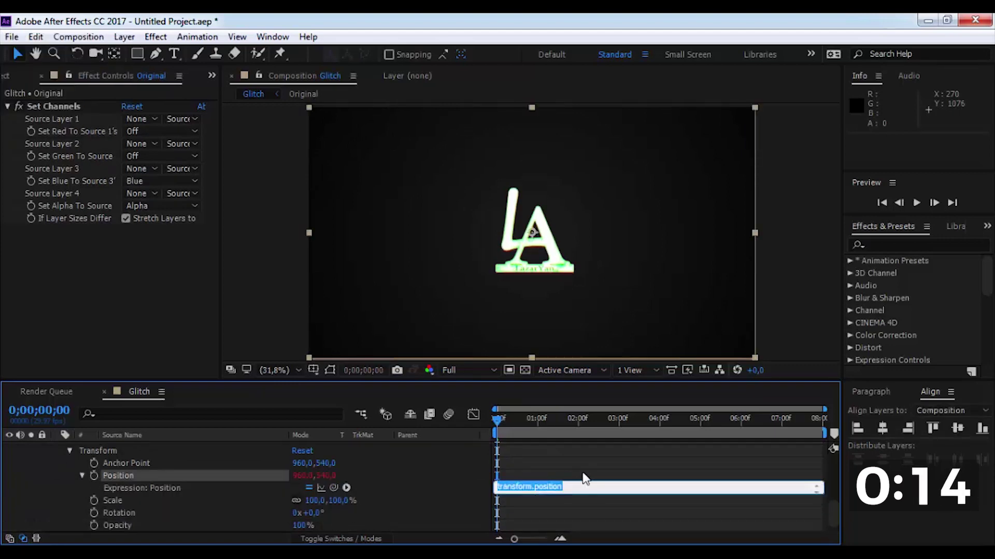
type("wiggle(10,20")
left_click(251, 455)
scroll(145, 458, "up", 2)
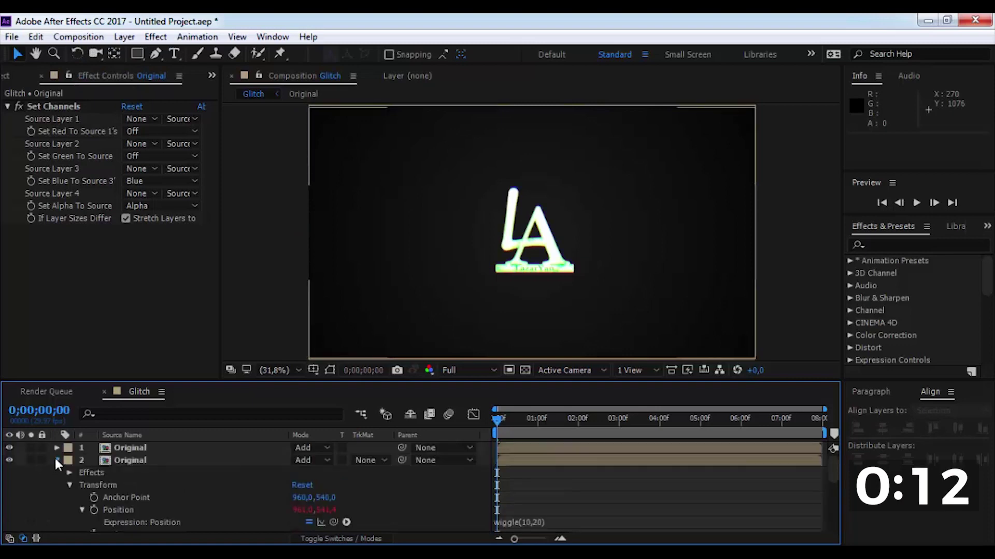
left_click(56, 473)
left_click(56, 472)
Step: Pre-compose the three colour-channel layers into a composition named Effect
left_click(138, 473)
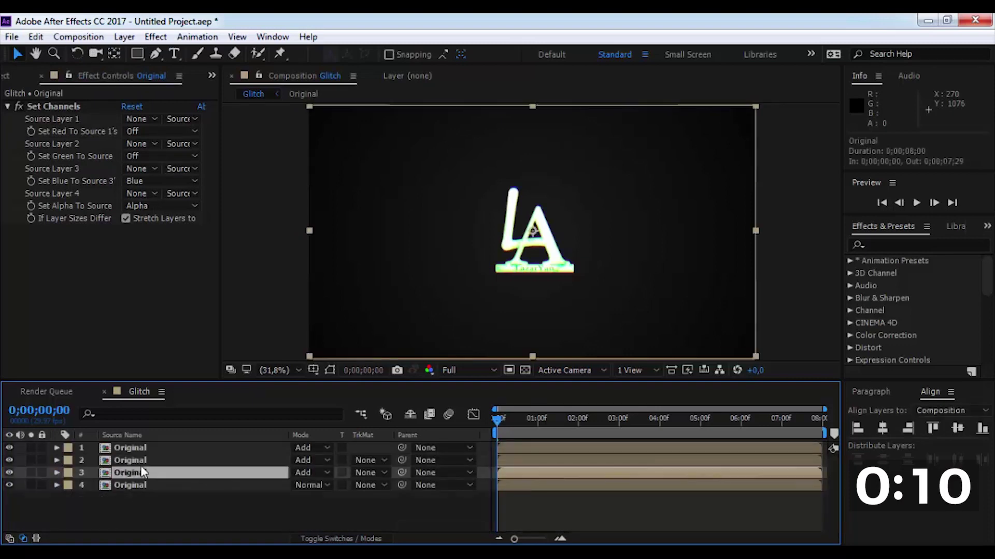
left_click(141, 449, "shift")
right_click(141, 449)
left_click(182, 474)
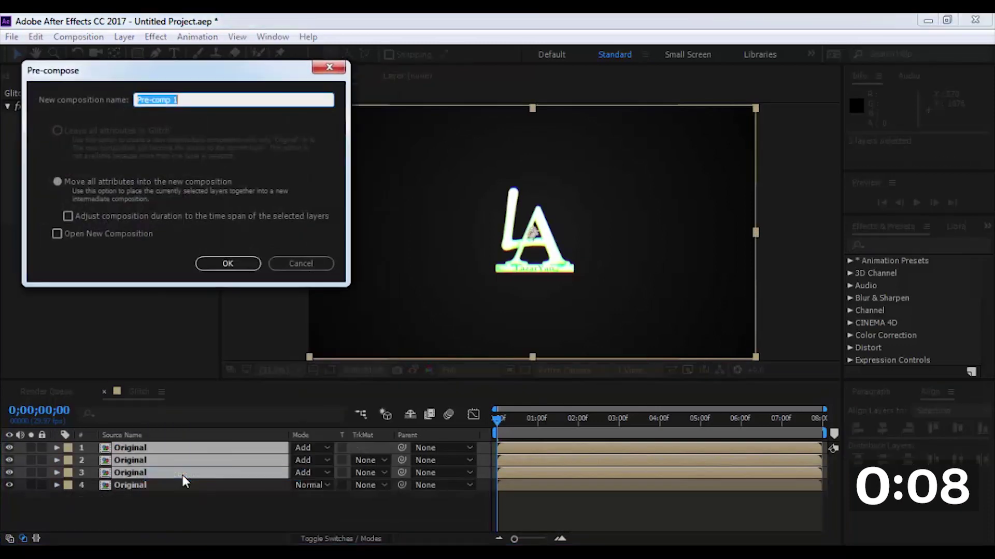
type("Effect")
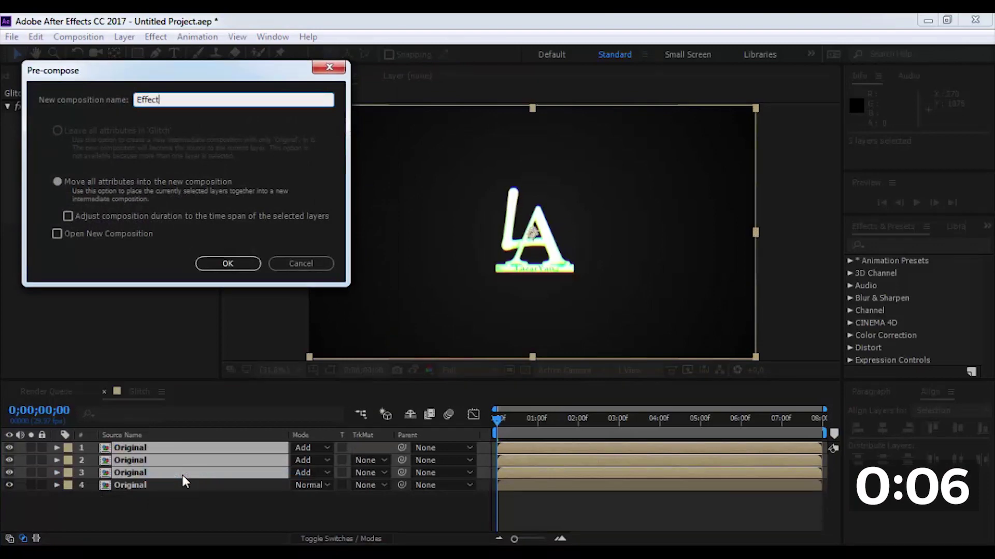
key("Return")
Step: Deselect the layers and play a preview of the glitch animation
left_click_drag(160, 493, 204, 449)
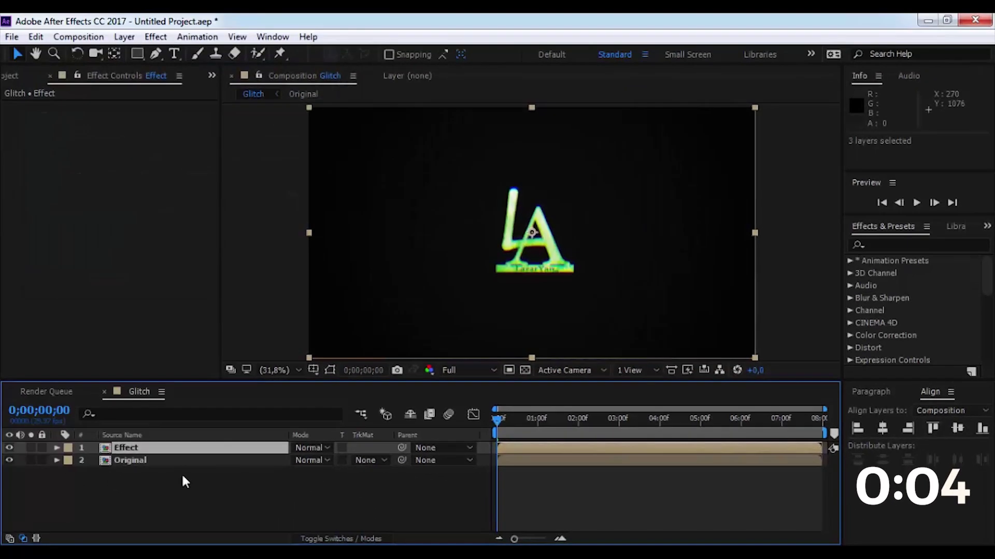
left_click(181, 476)
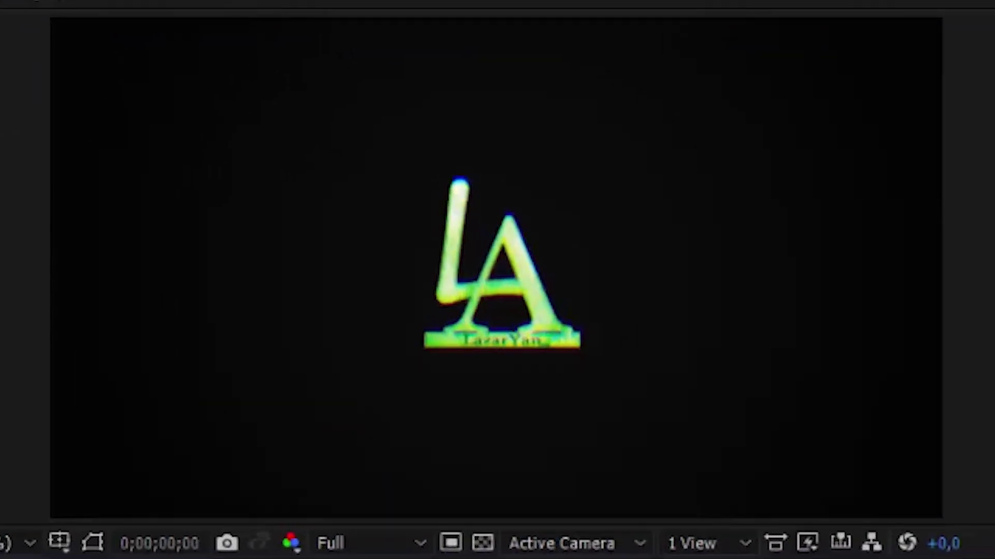
key("space")
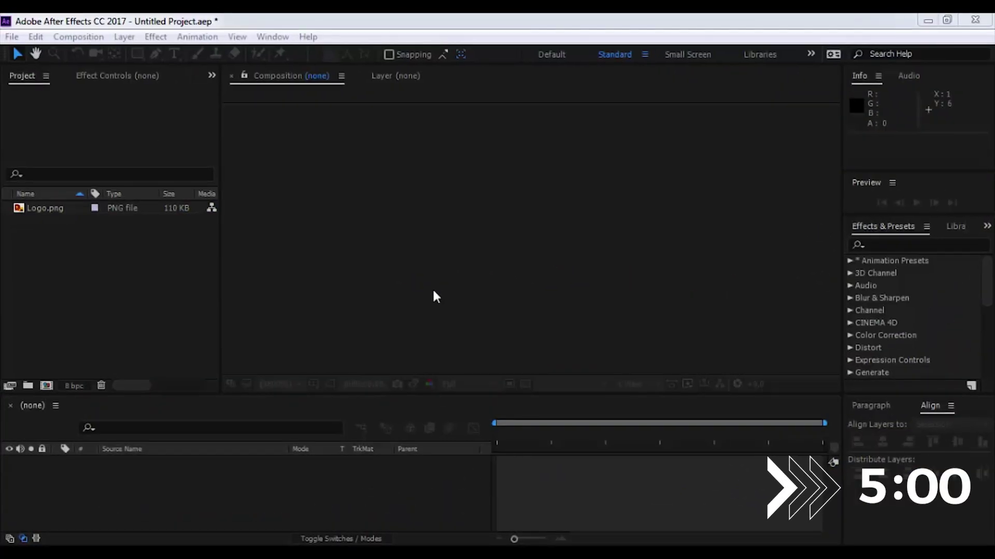
Step: Create a 1920×1080, 29.97 fps, 5-second composition named Logo Formation
left_click(90, 280)
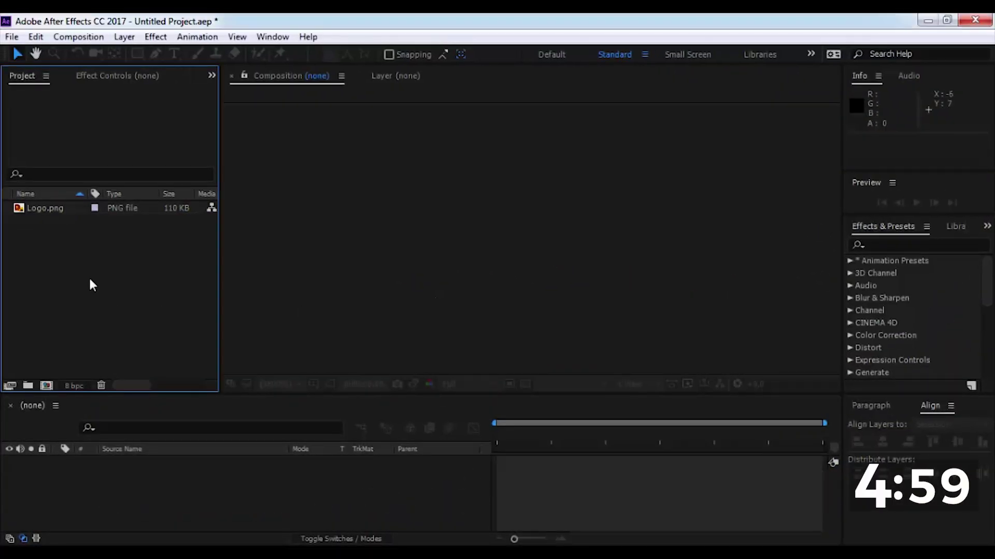
left_click(48, 385)
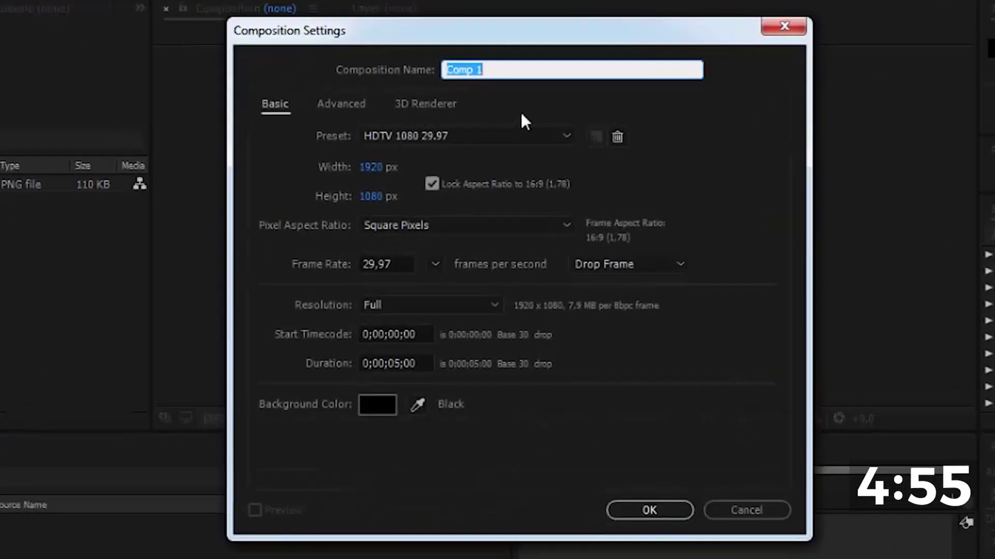
type("Logo For")
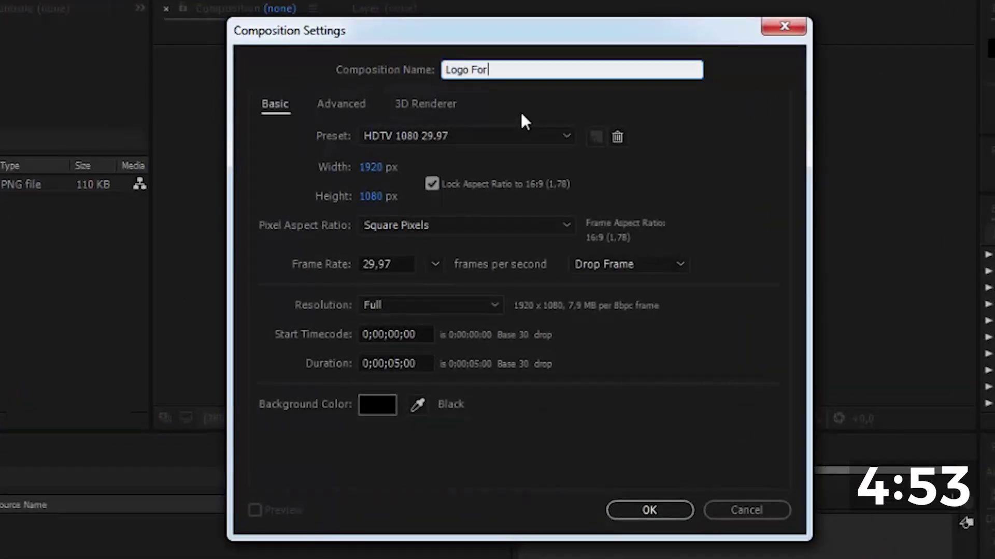
type("mation")
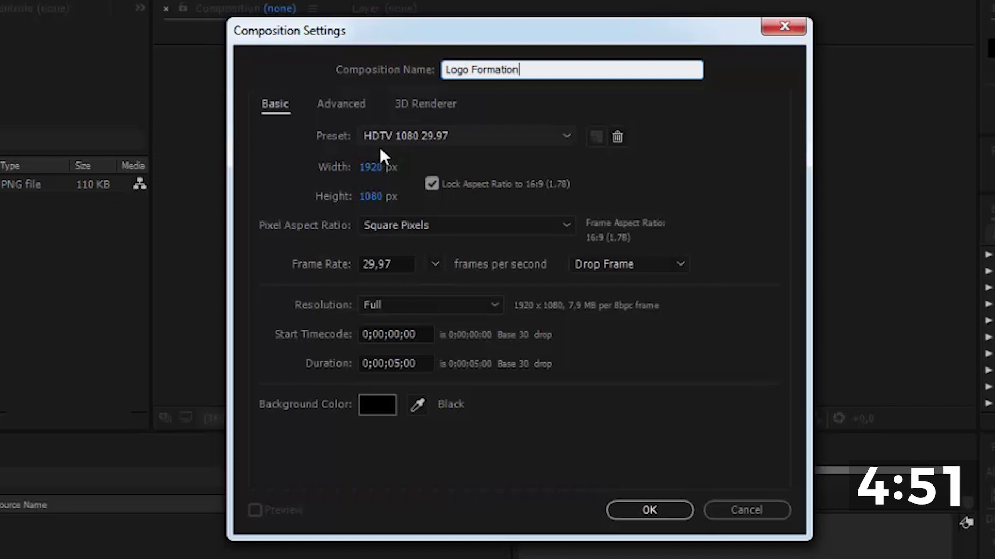
left_click(372, 167)
left_click(374, 196)
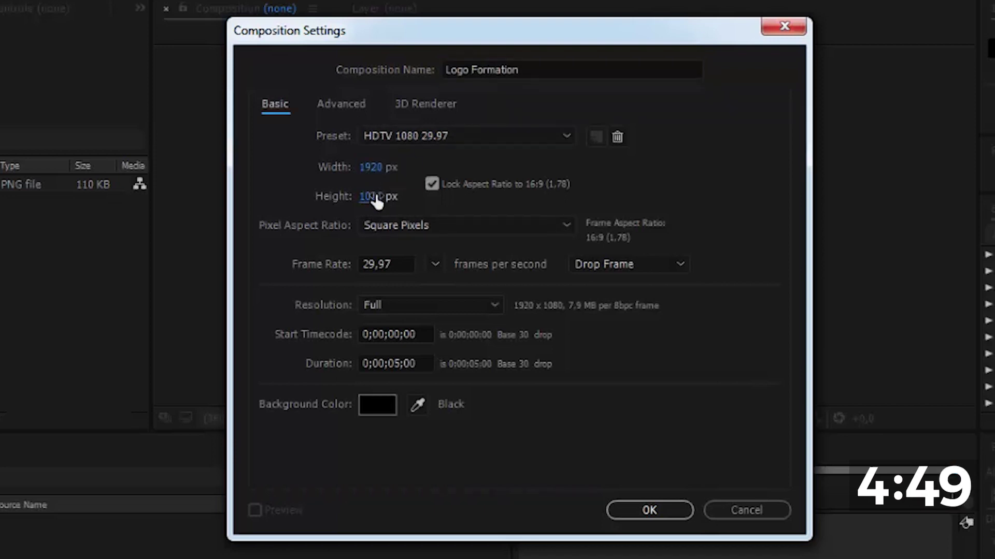
left_click(391, 263)
left_click(417, 362)
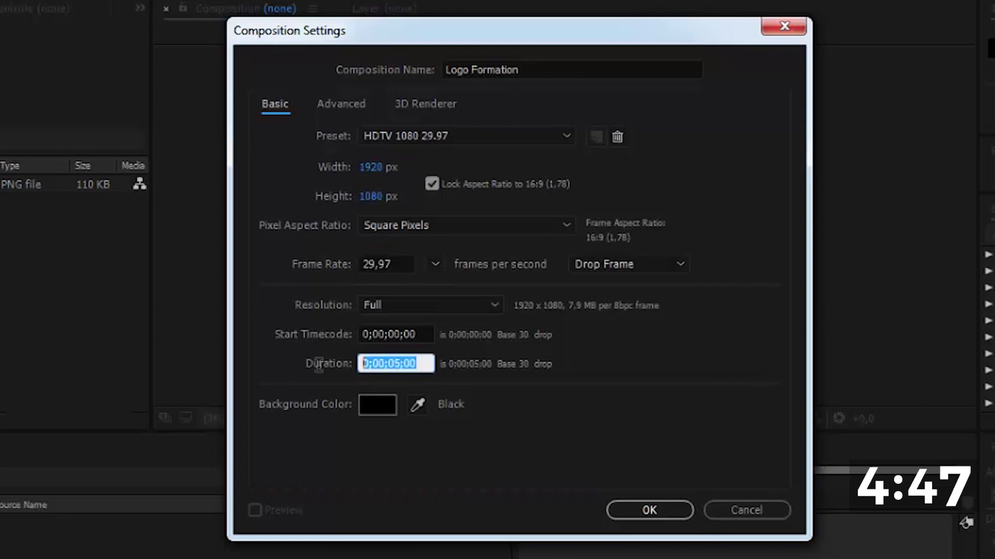
left_click(666, 509)
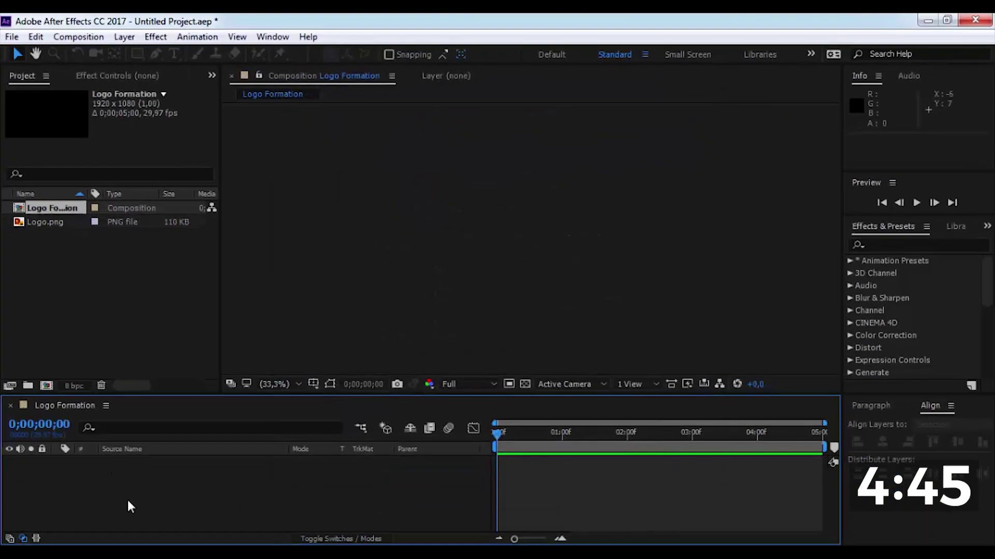
Step: Add a full-frame solid layer named BG to Logo Formation
right_click(128, 501)
mouse_move(294, 338)
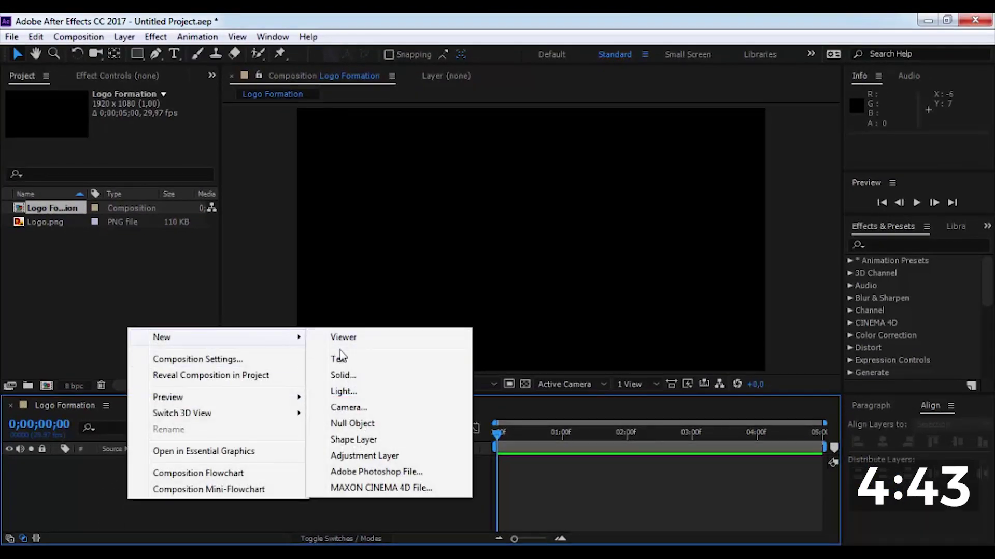
left_click(342, 375)
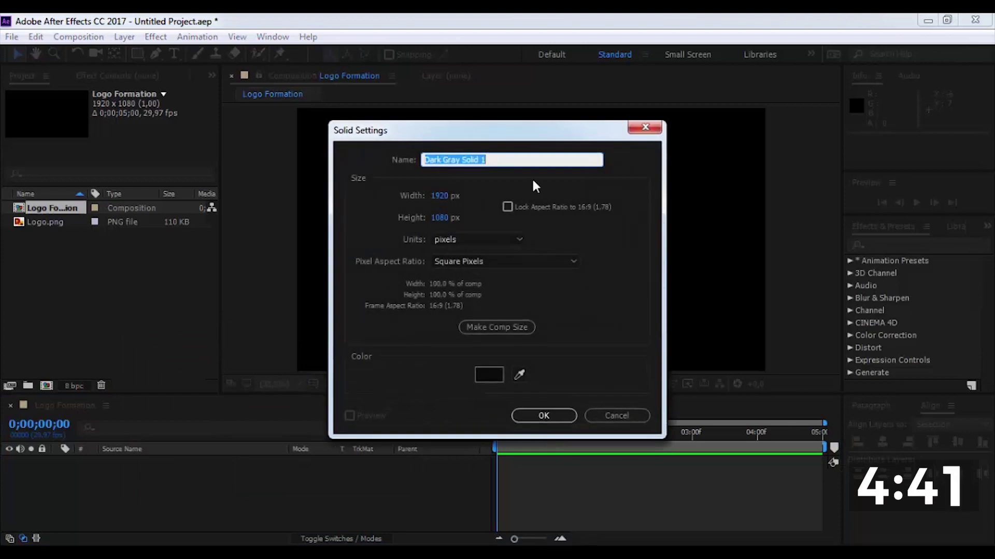
type("BG")
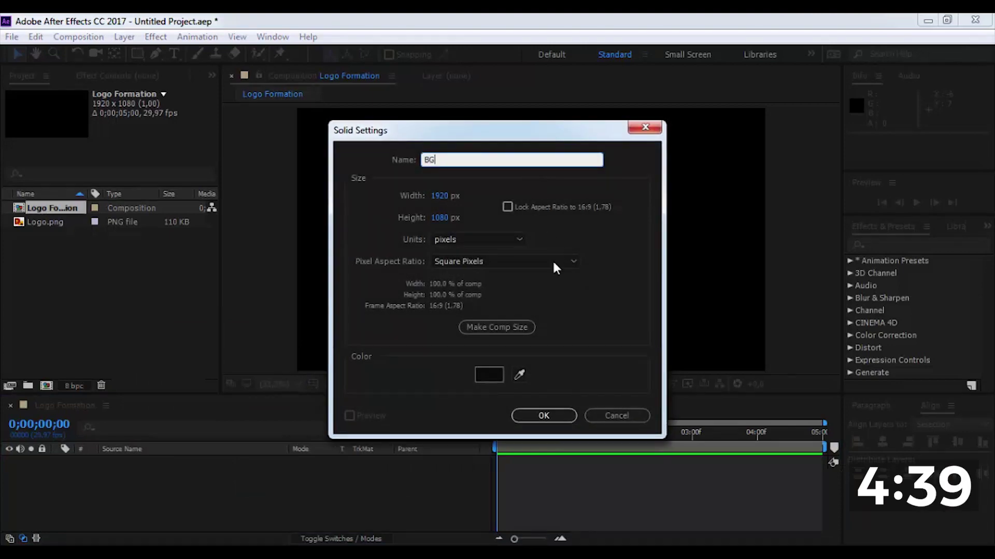
left_click(543, 416)
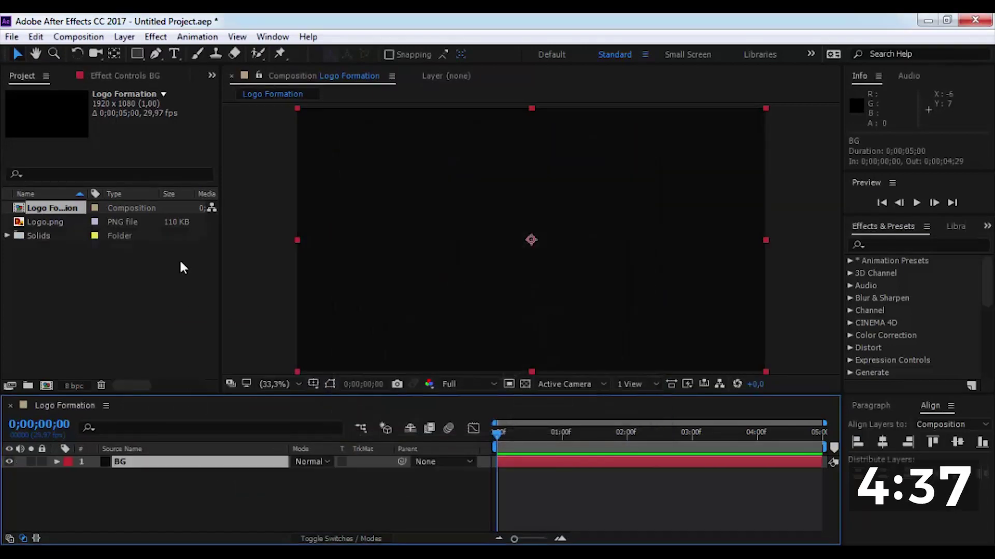
Step: Apply a radial Gradient Ramp to BG with swapped colours and its end pushed lower right
left_click(153, 41)
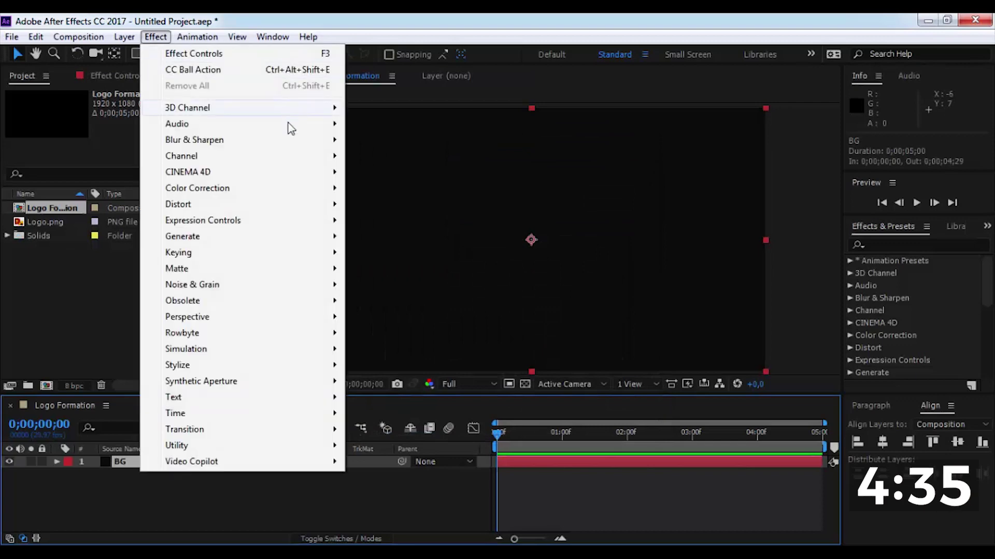
mouse_move(303, 241)
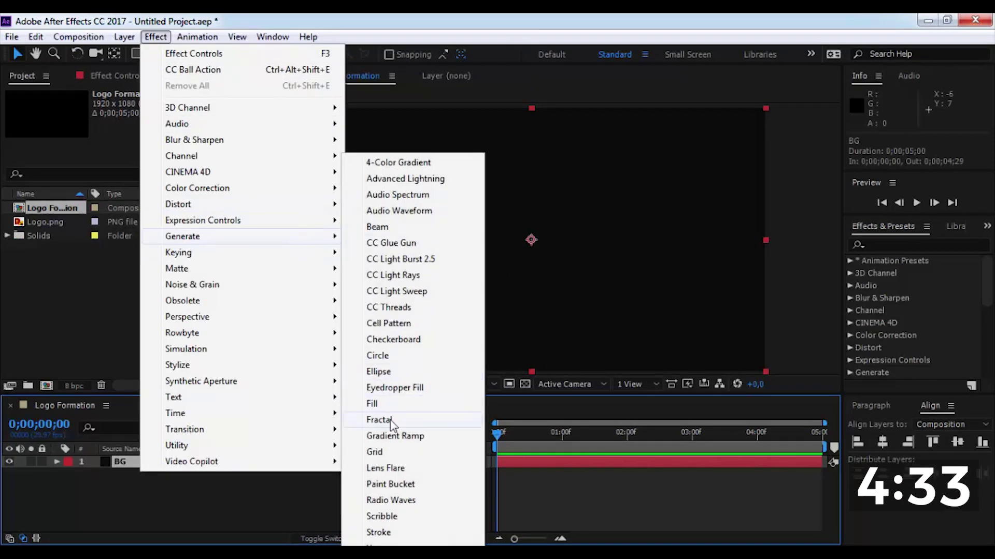
left_click(386, 436)
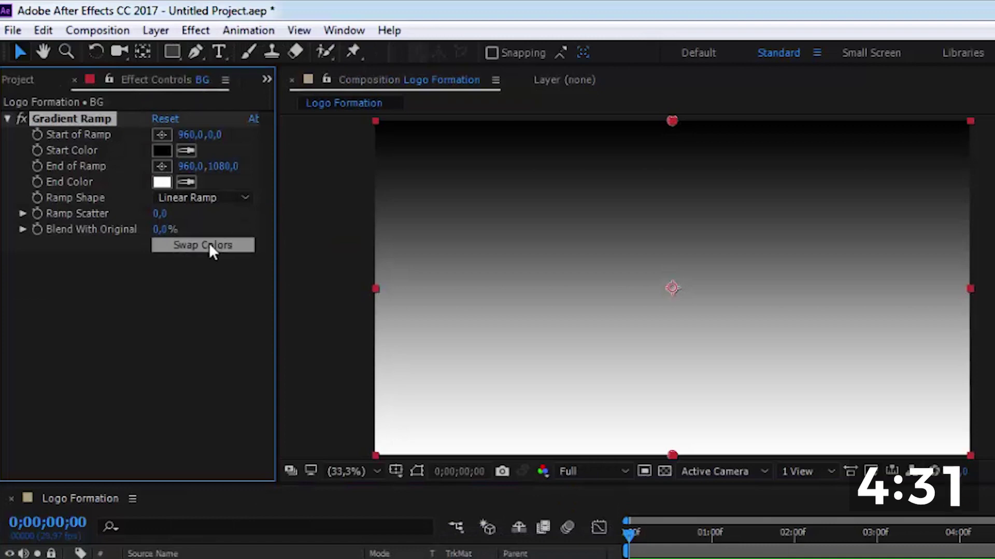
left_click(182, 220)
left_click(226, 199)
left_click(228, 239)
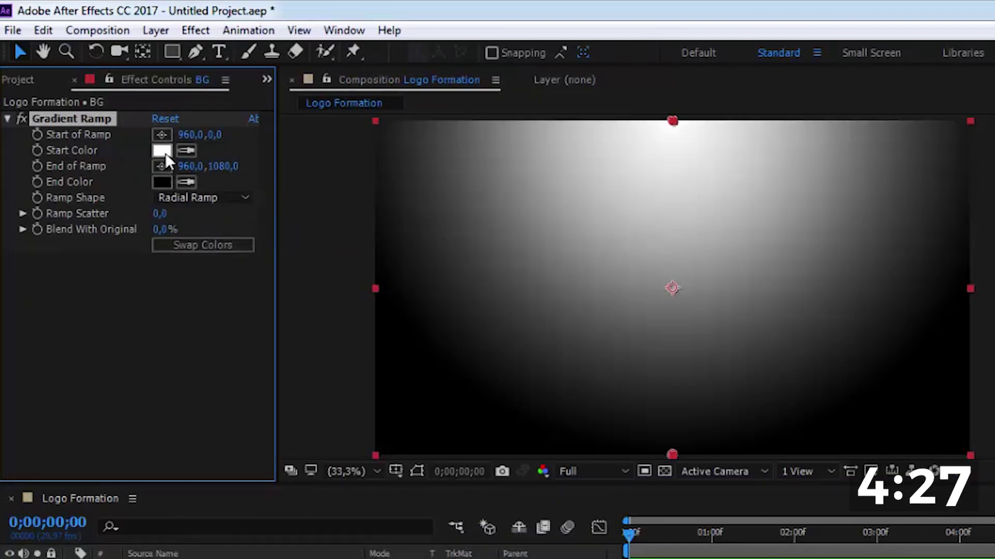
left_click_drag(672, 455, 994, 352)
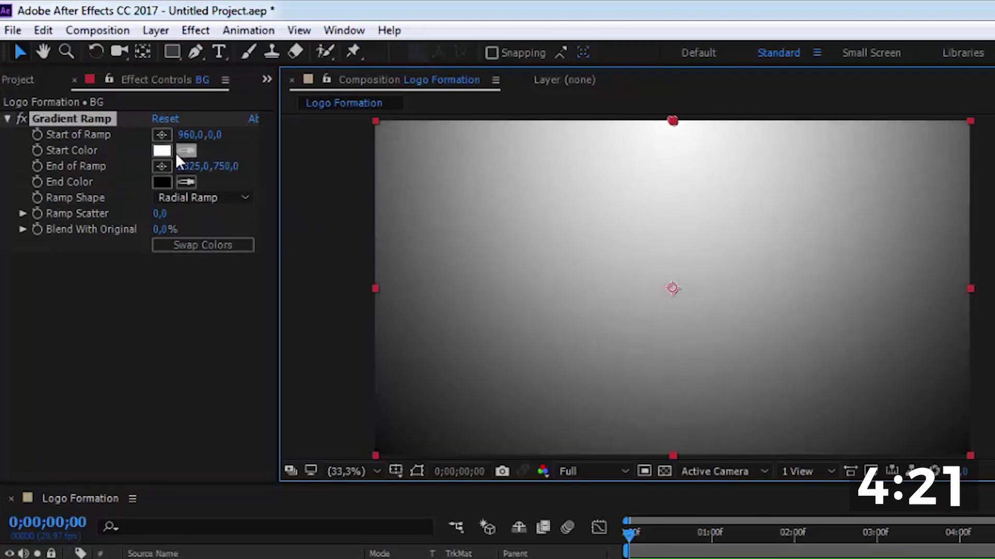
Step: Set the gradient start colour to dark green 0B2101 and move its start point near the top centre
left_click(161, 151)
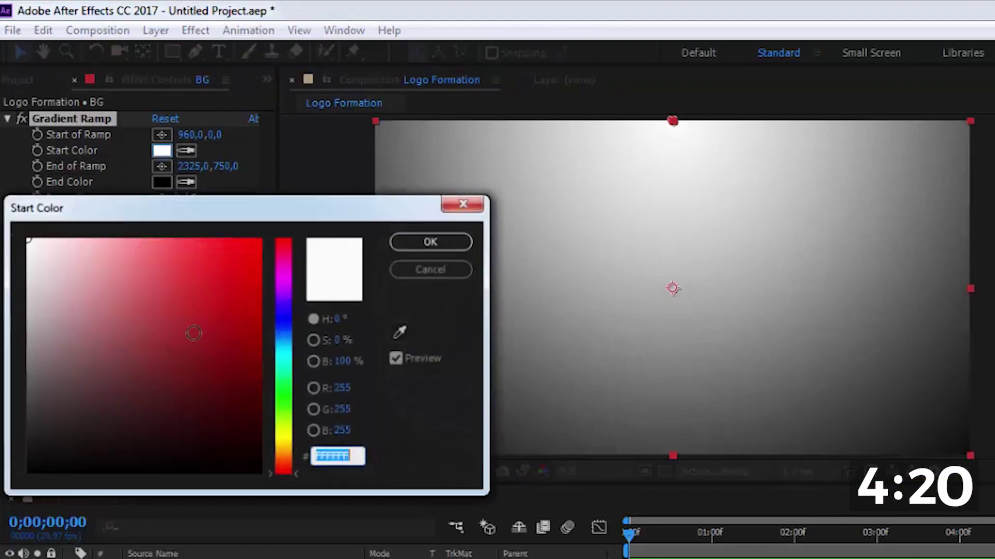
left_click(284, 408)
mouse_move(256, 430)
left_mouse_down()
mouse_move(268, 437)
mouse_move(249, 430)
mouse_move(251, 444)
left_mouse_up()
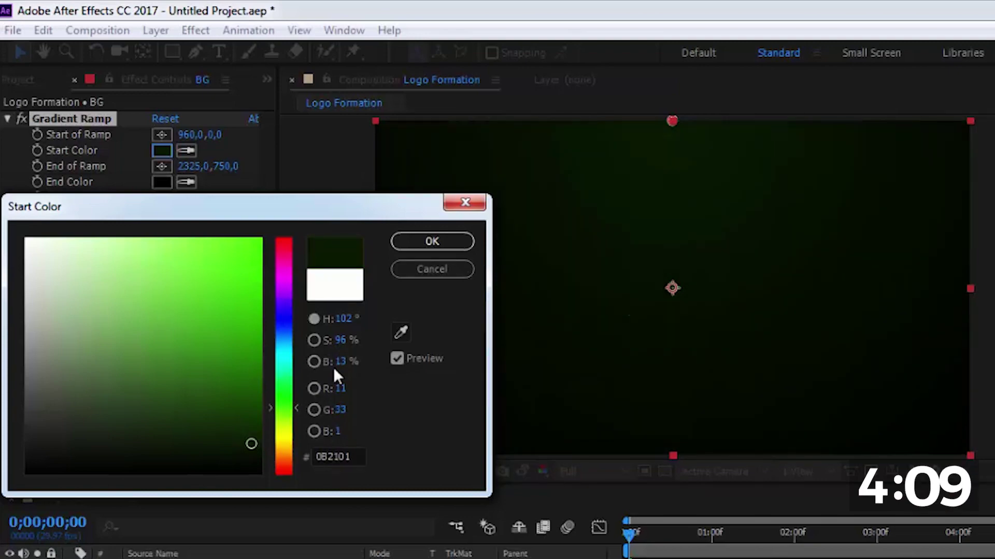
left_click(439, 239)
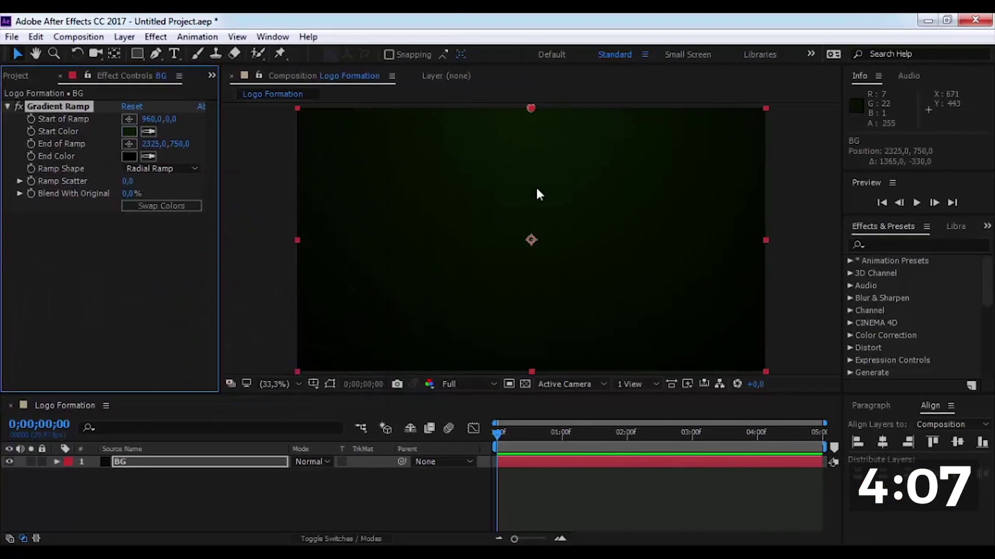
left_click_drag(529, 107, 525, 140)
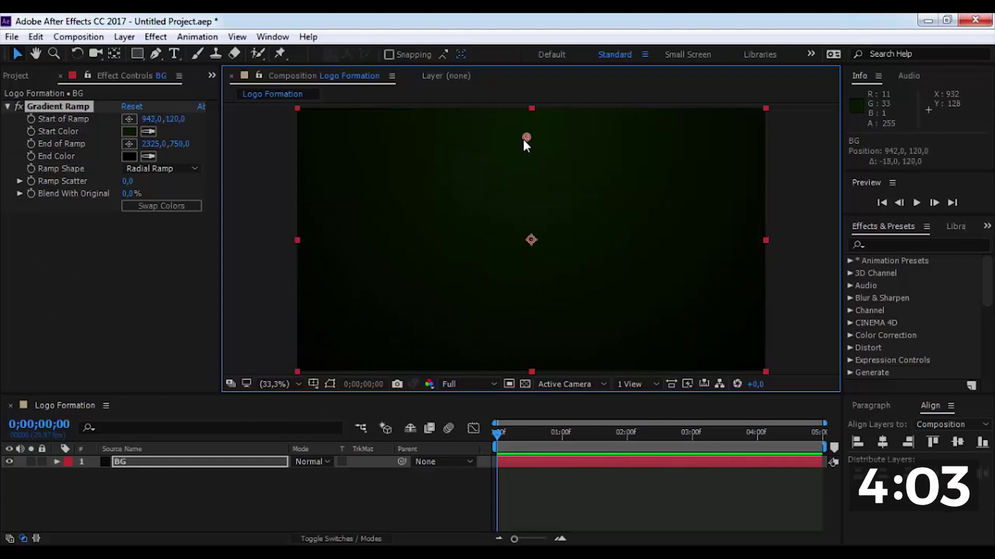
Step: Add Logo.png to the Logo Formation comp above the BG layer and scale it to 116%
left_click(175, 483)
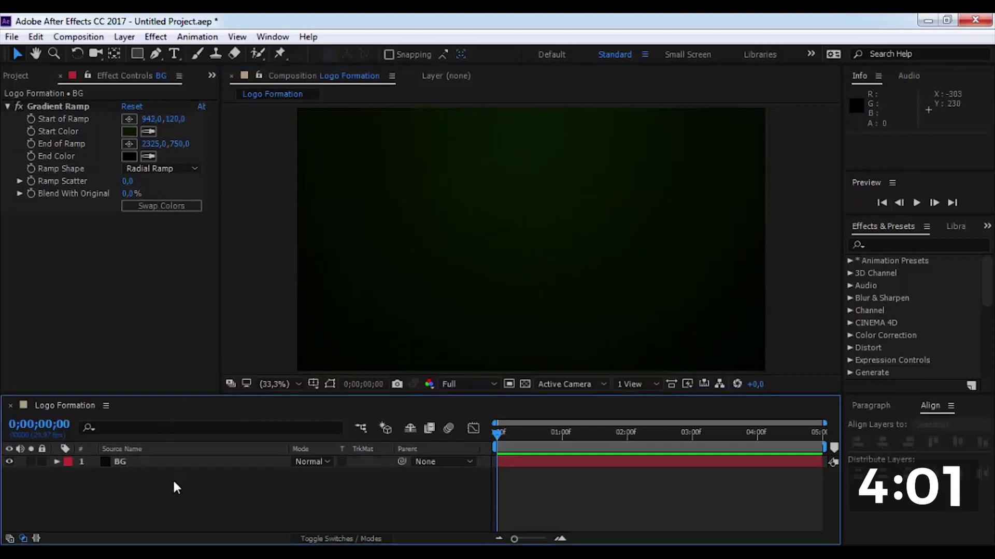
left_click(18, 75)
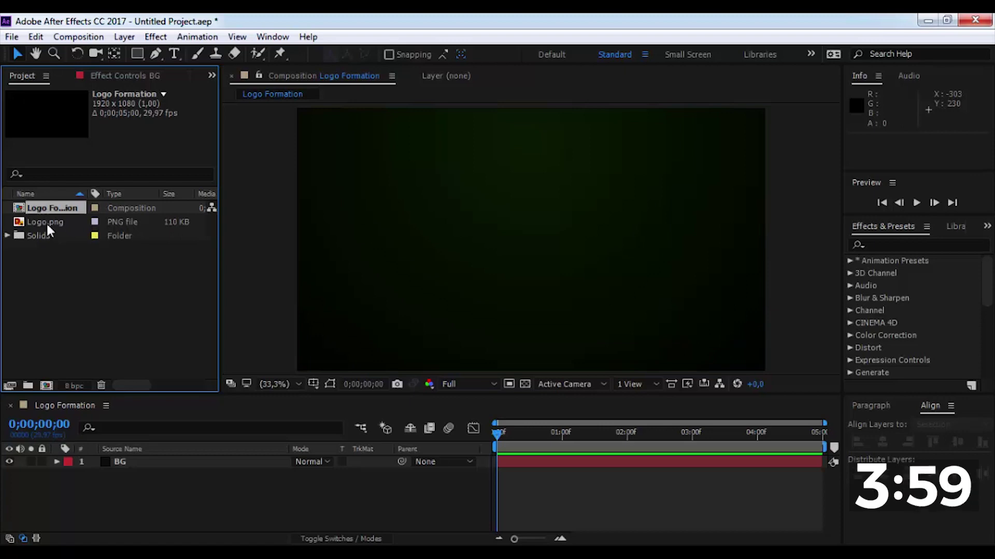
left_click_drag(45, 222, 107, 466)
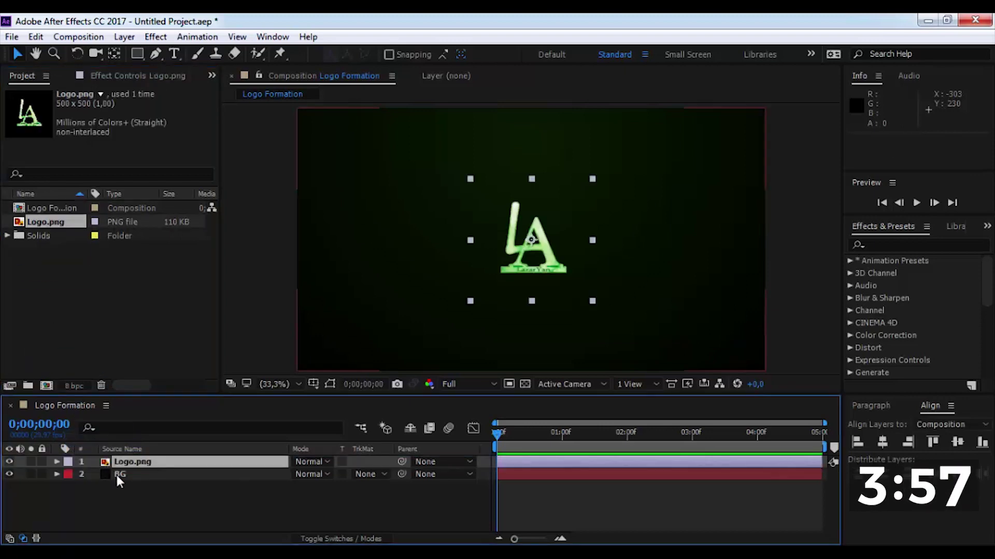
key("s")
left_click_drag(339, 479, 353, 474)
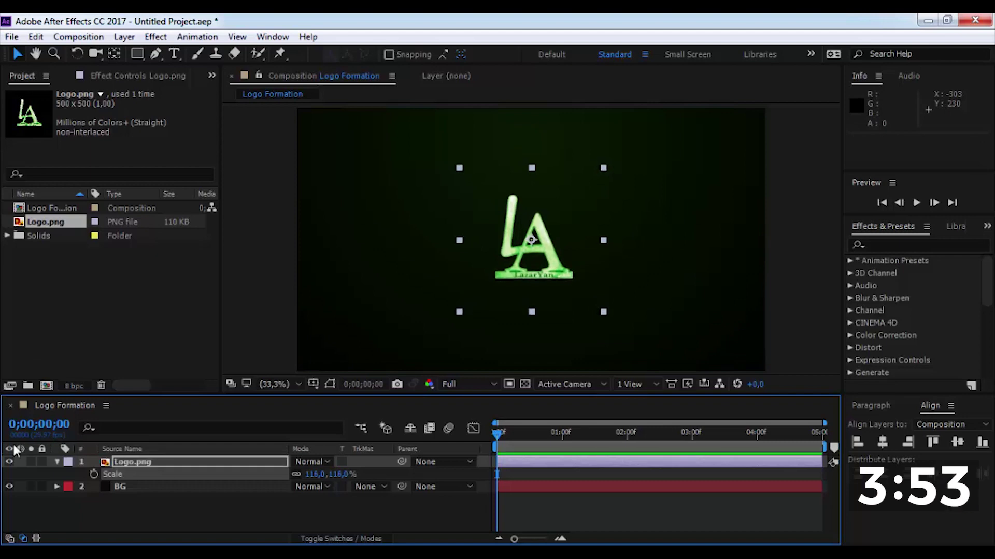
left_click(57, 462)
Step: Pre-compose Logo.png into a new comp named 'Logo Comp', moving all attributes into it
right_click(139, 465)
left_click(165, 472)
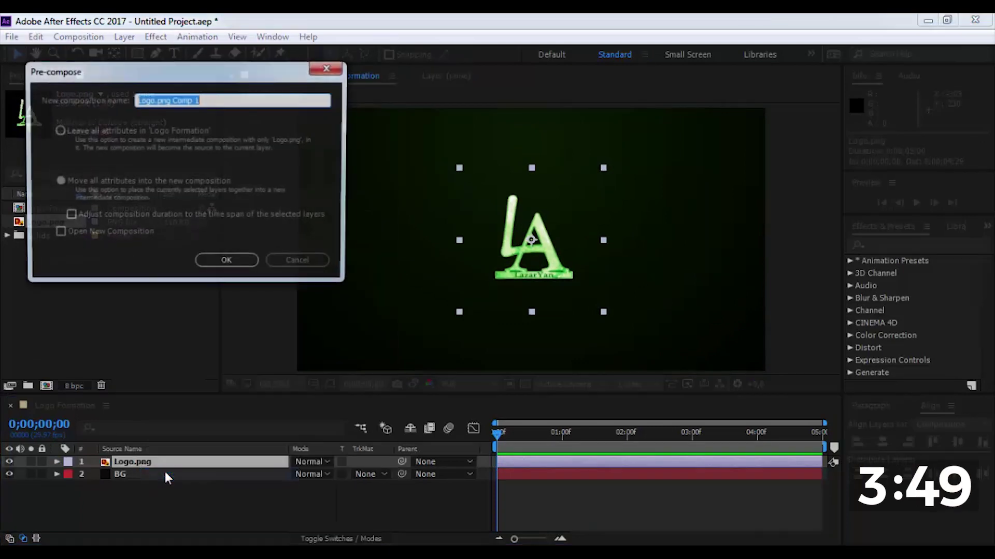
type("L")
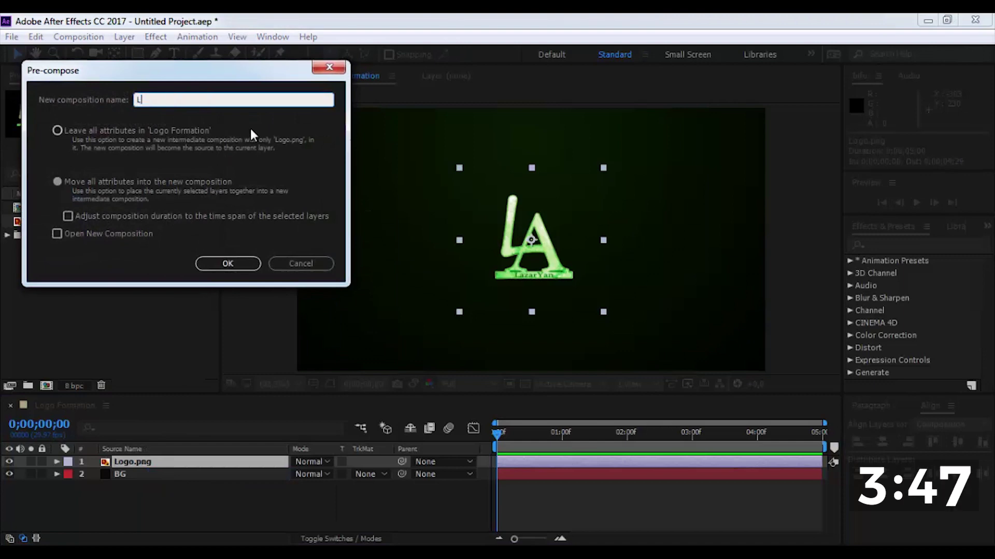
type("ogo Cop")
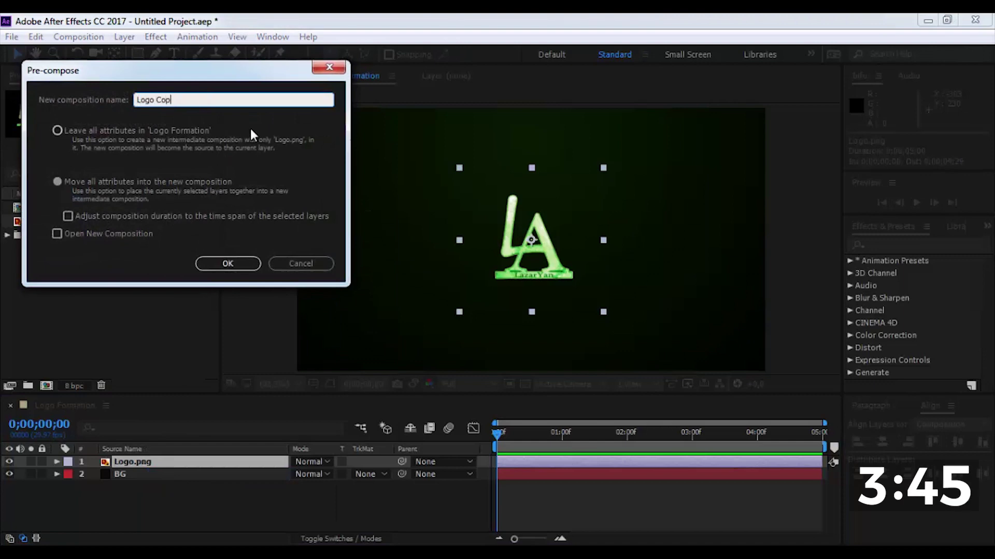
key("BackSpace")
type("mp")
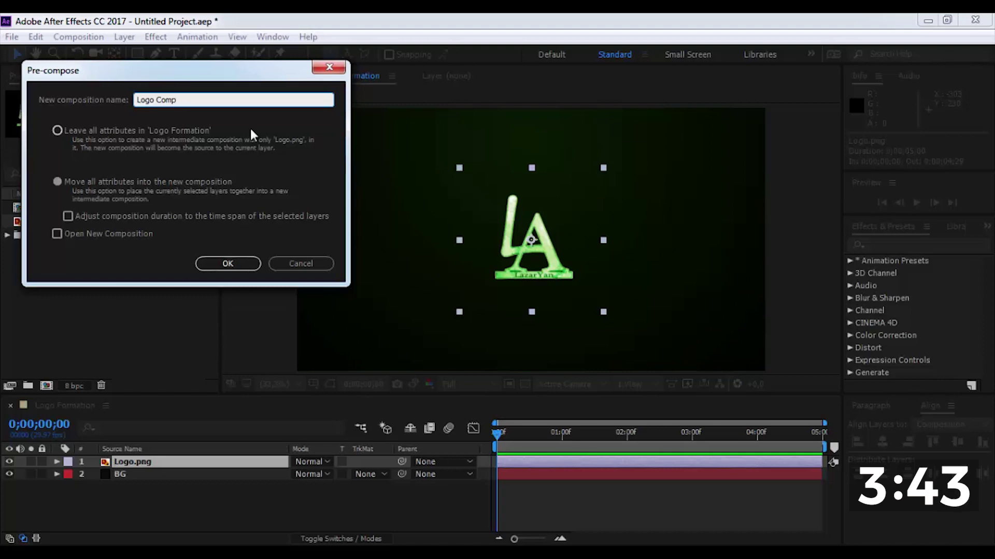
left_click(143, 181)
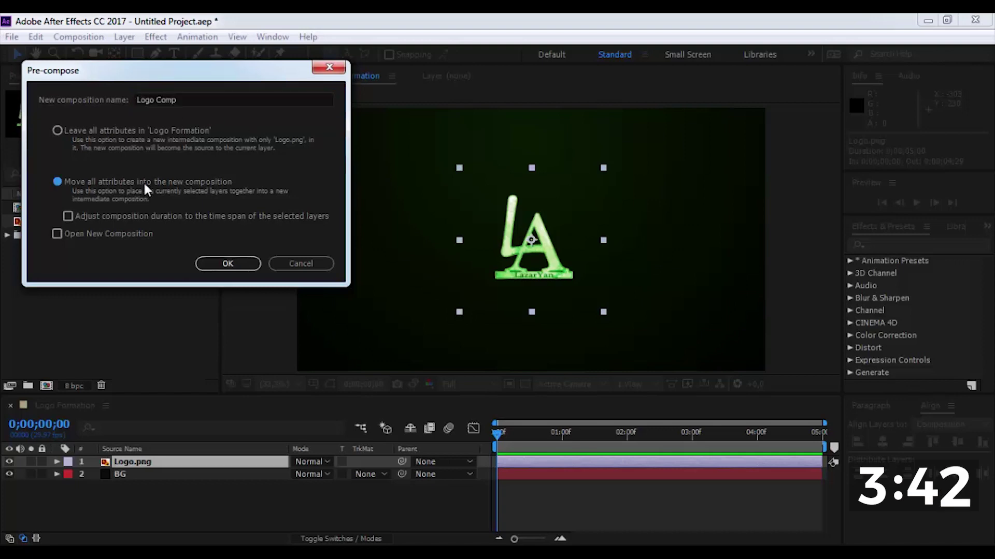
left_click(226, 263)
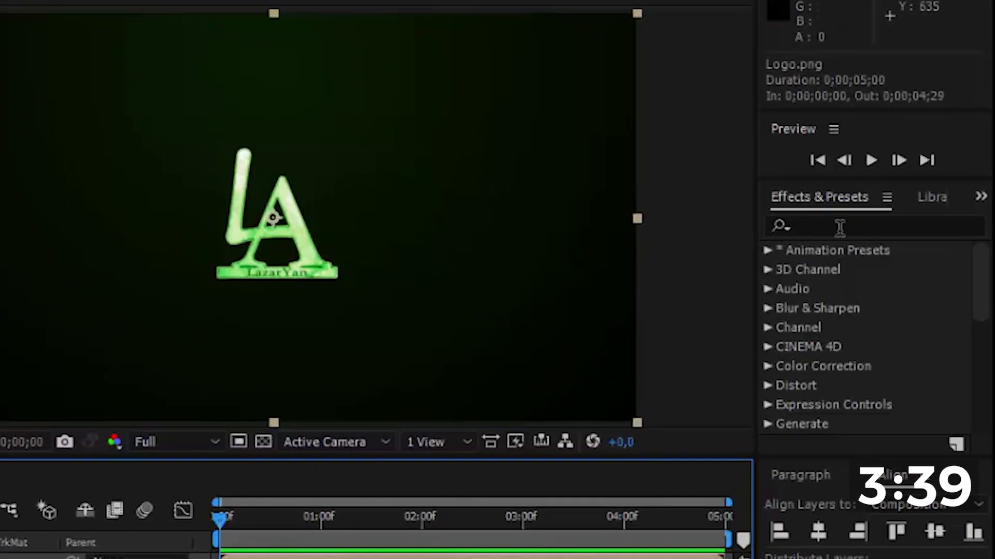
left_click(897, 244)
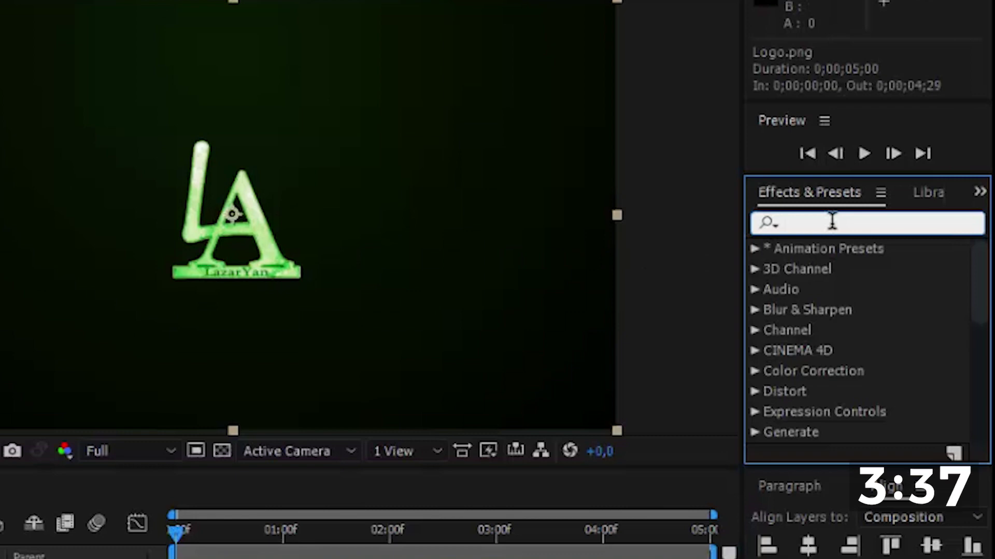
Step: Duplicate the Logo Comp layer, apply CC Ball Action to layer 1, and hide layer 2
type("cc ")
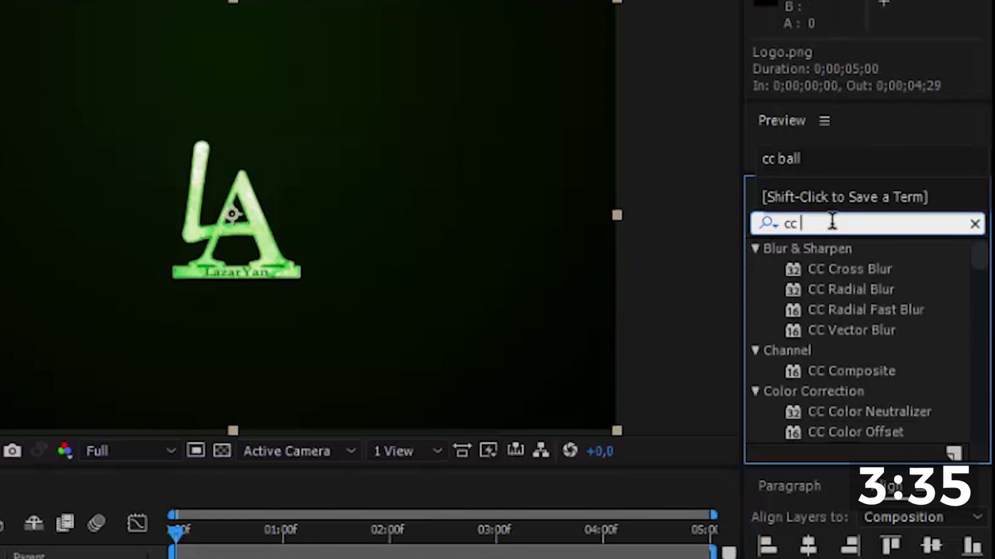
type("ball")
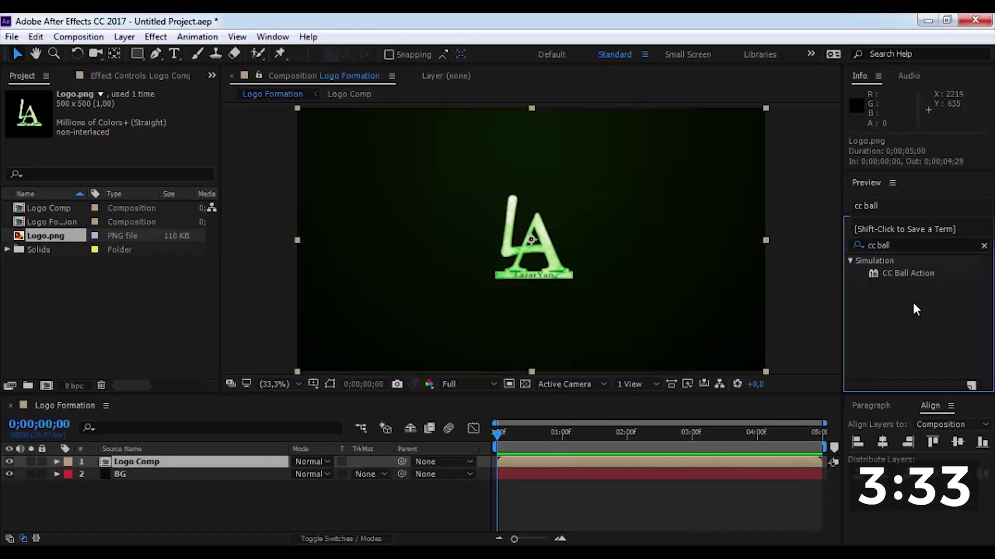
left_click(856, 313)
key("ctrl+d")
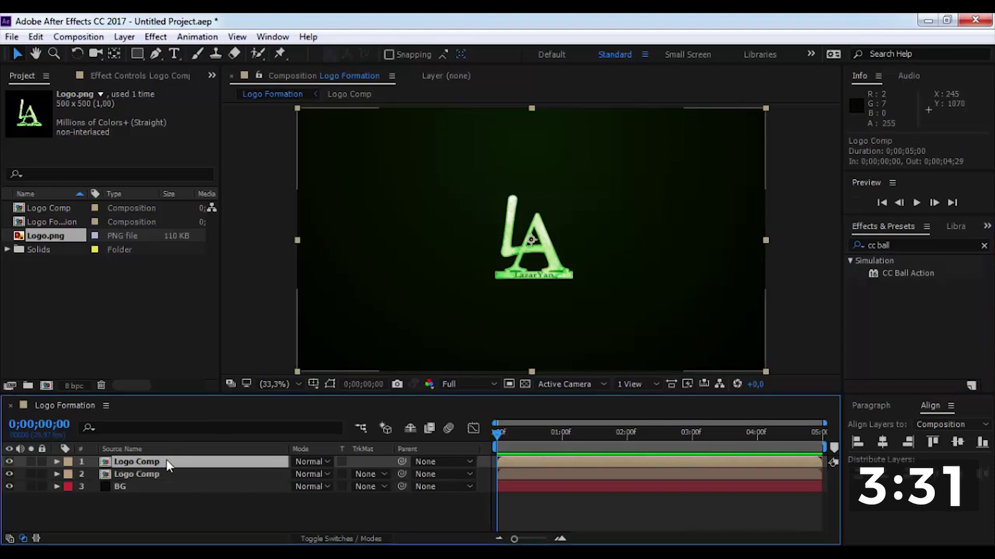
left_click_drag(916, 277, 152, 466)
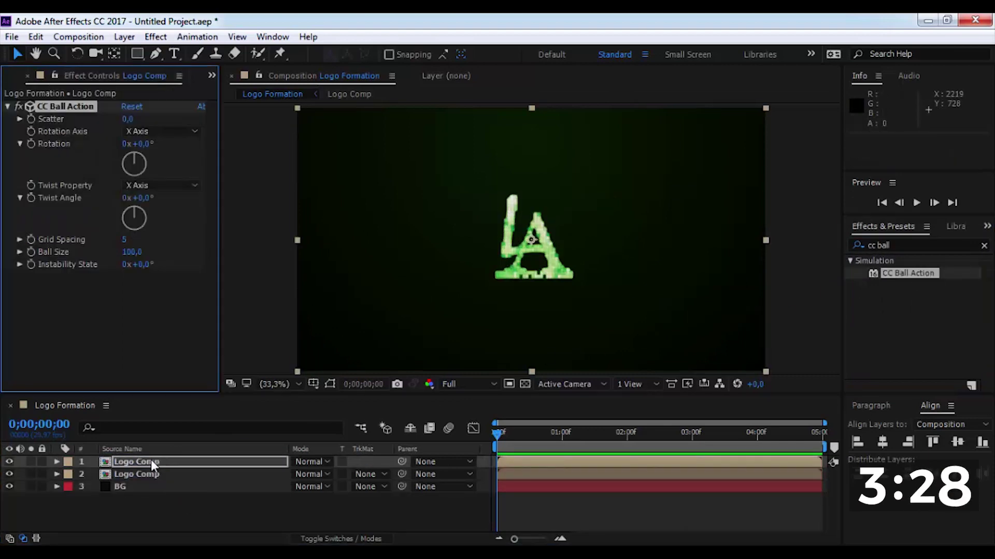
left_click(10, 474)
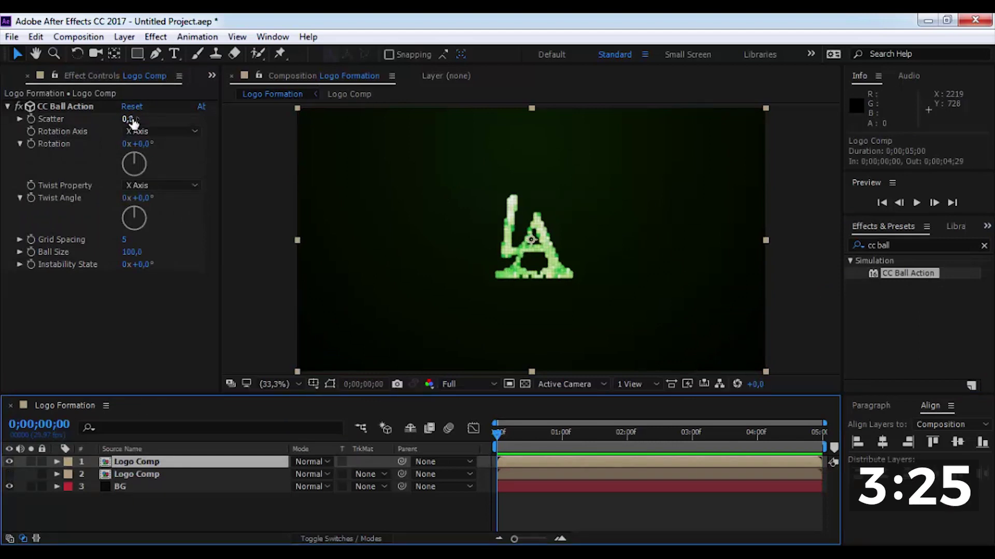
Step: Keyframe Scatter, Rotation and Grid Spacing at 0;00;02;00 and Ball Size at 0;00;01;00
left_click(625, 437)
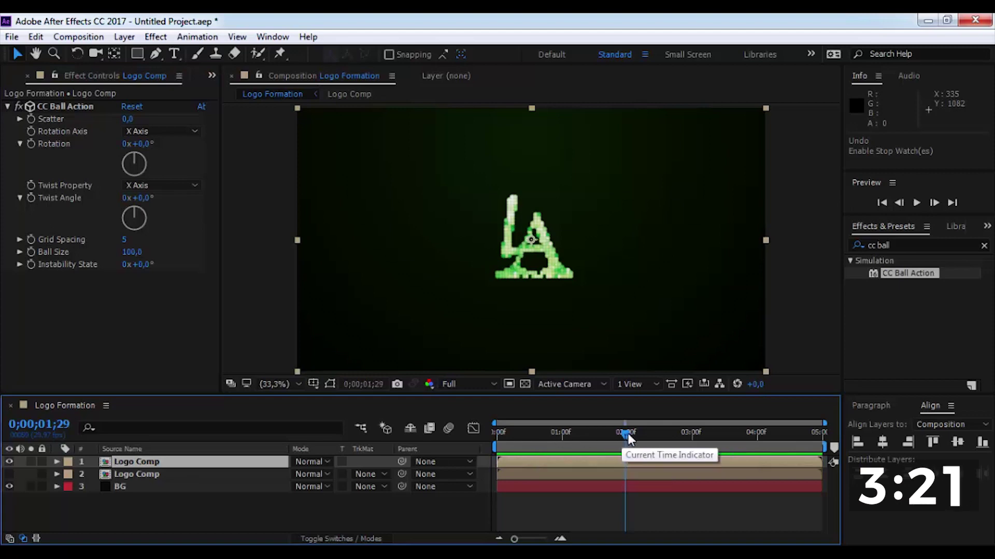
left_click(627, 435)
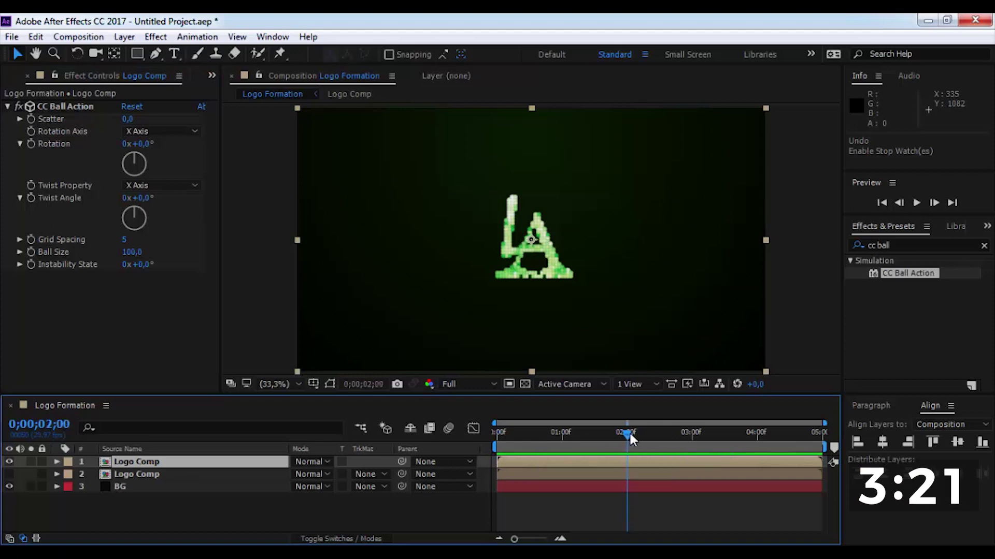
left_click(28, 120)
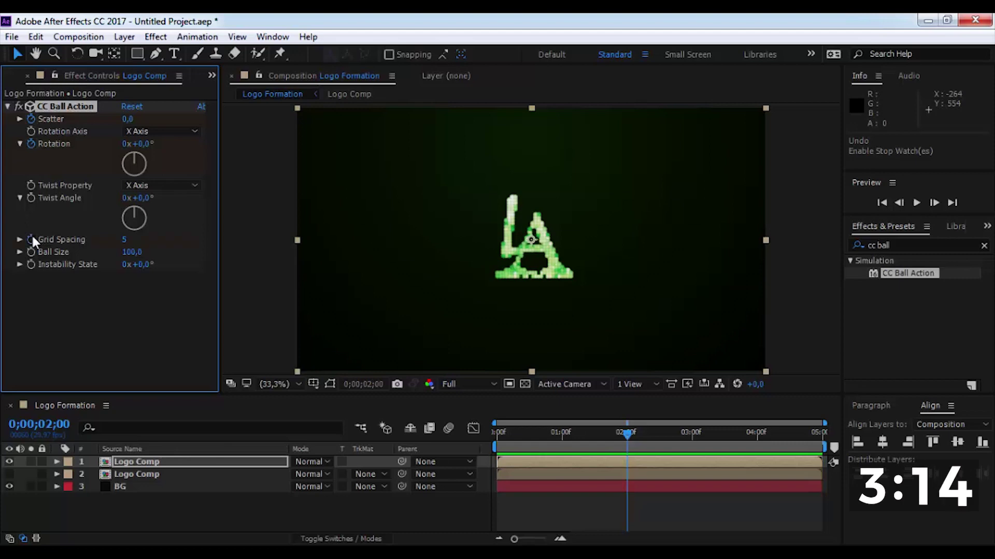
left_click(564, 437)
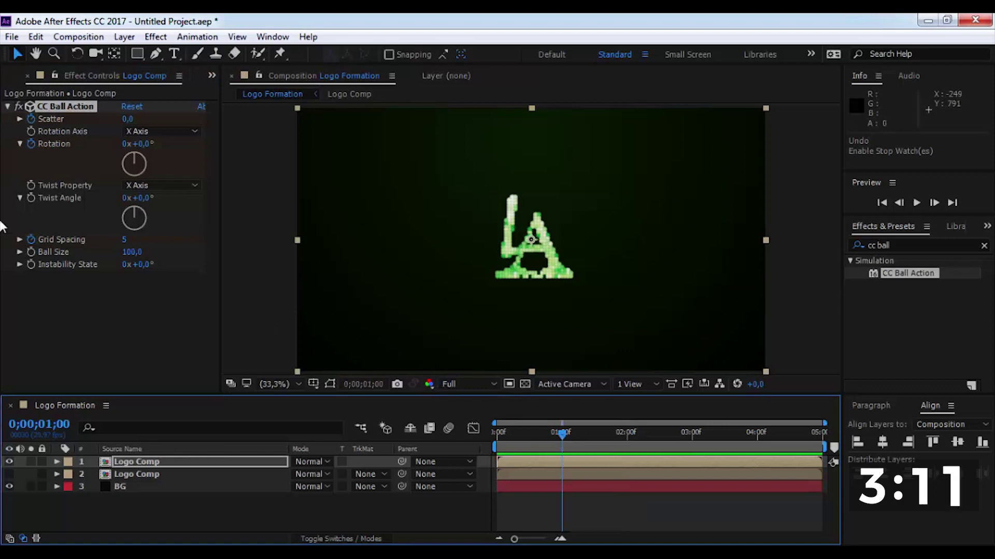
left_click(30, 252)
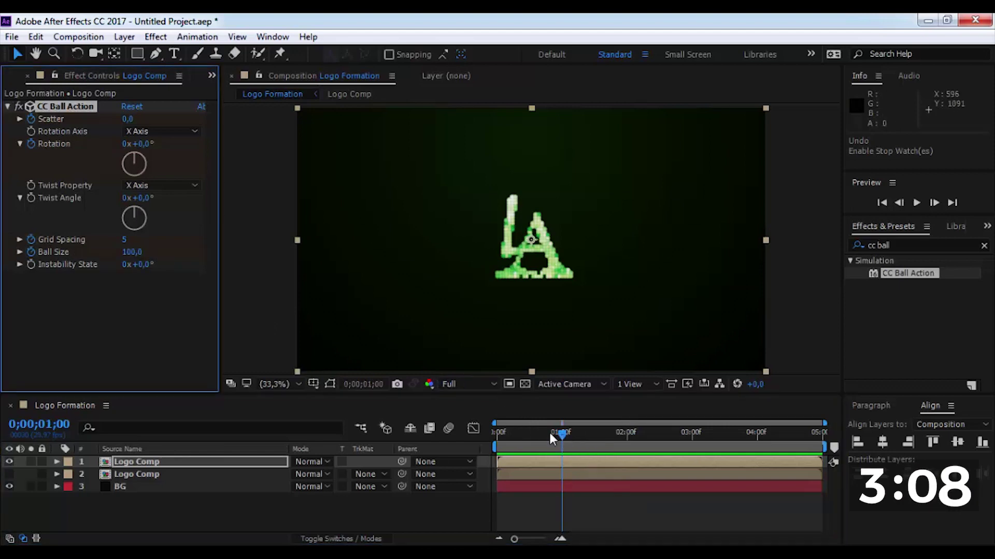
Step: At frame 0, set Scatter to 500, Rotation Axis to Z Axis, and Rotation to -2 revolutions
left_click_drag(562, 436, 448, 458)
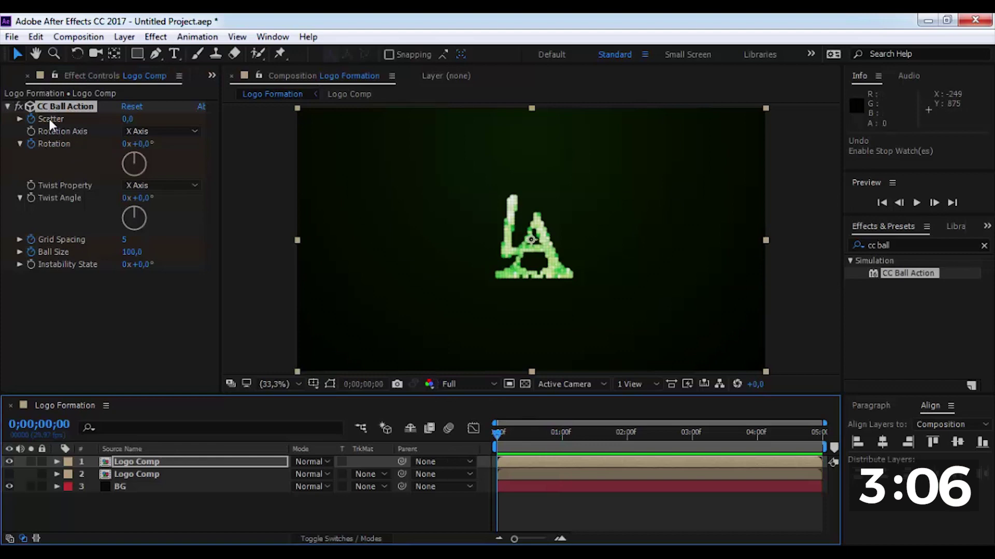
left_click(126, 120)
type("500")
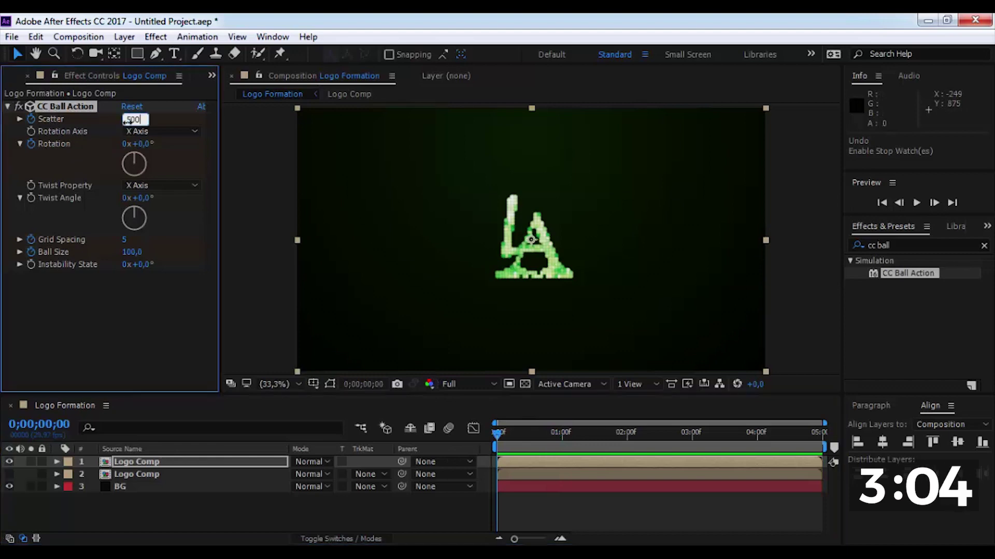
key("Return")
left_click(175, 133)
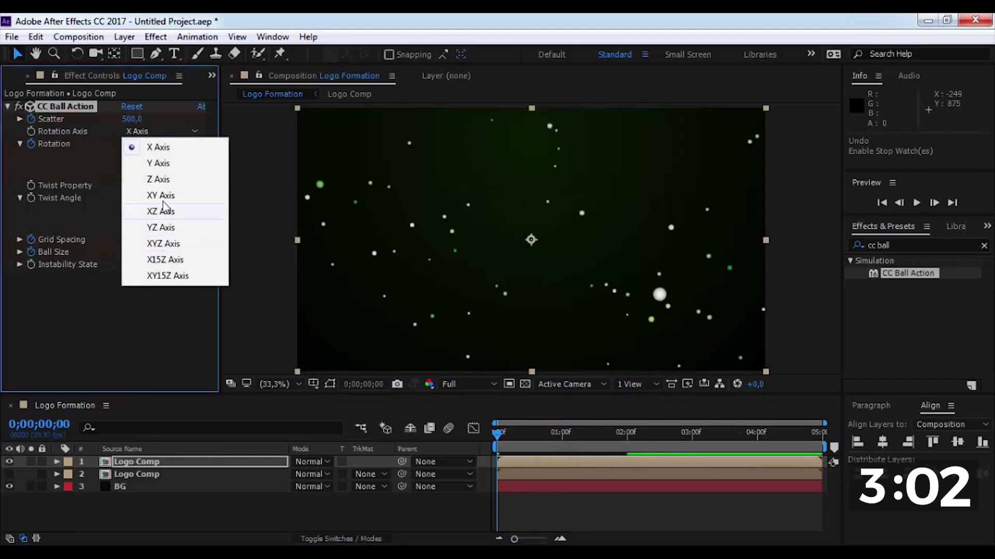
left_click(166, 180)
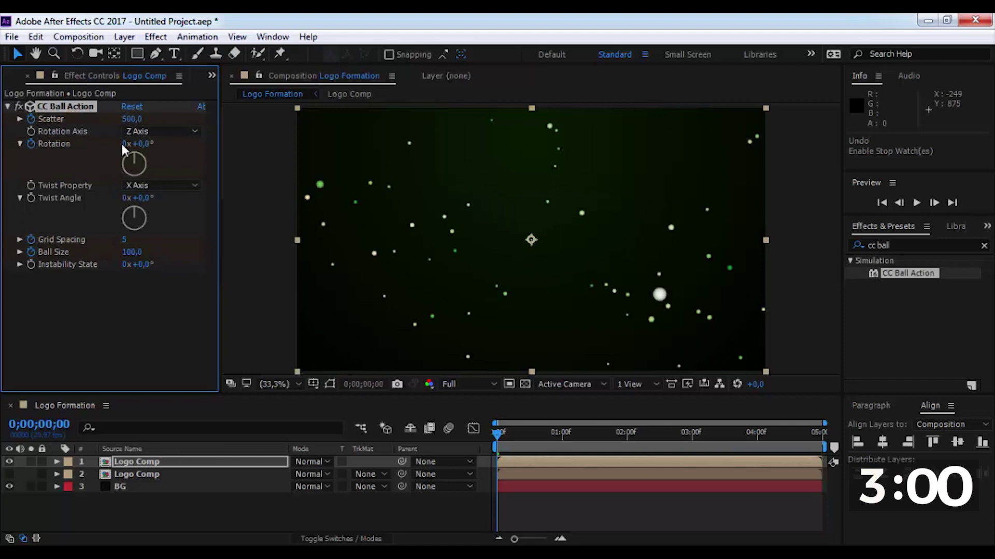
left_click(124, 144)
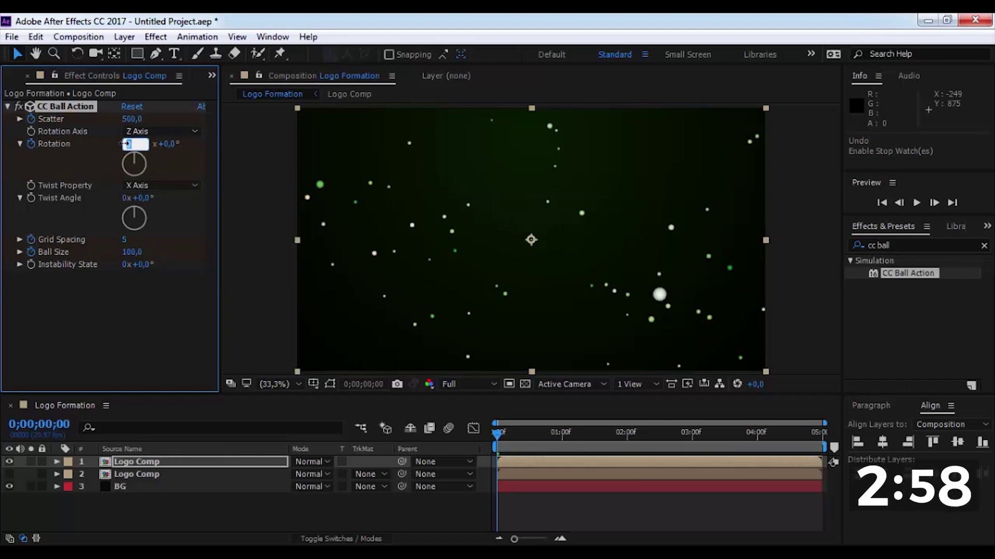
type("2")
key("Return")
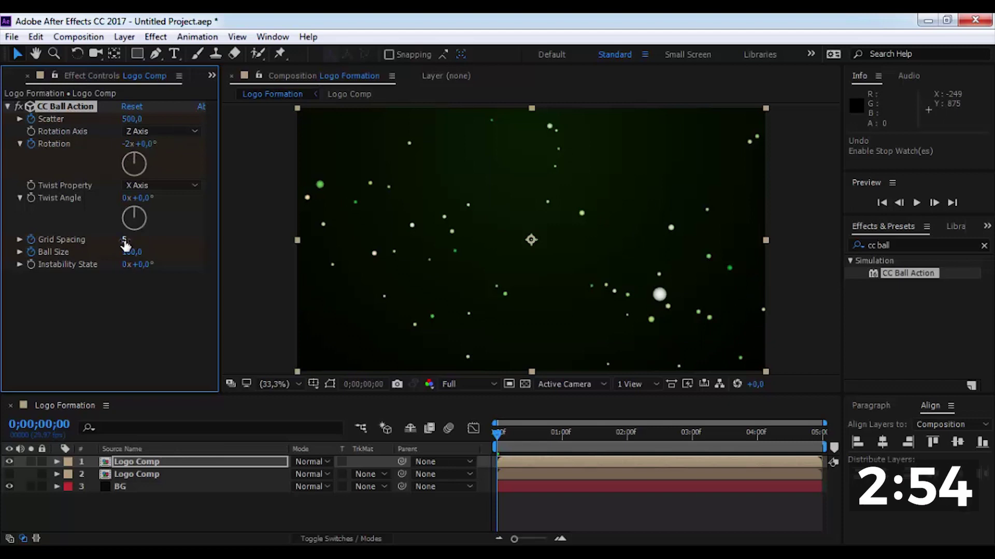
Step: Set the Grid Spacing keyframe at 0;00;02;00 to 0 so the logo resolves solid
left_click(627, 433)
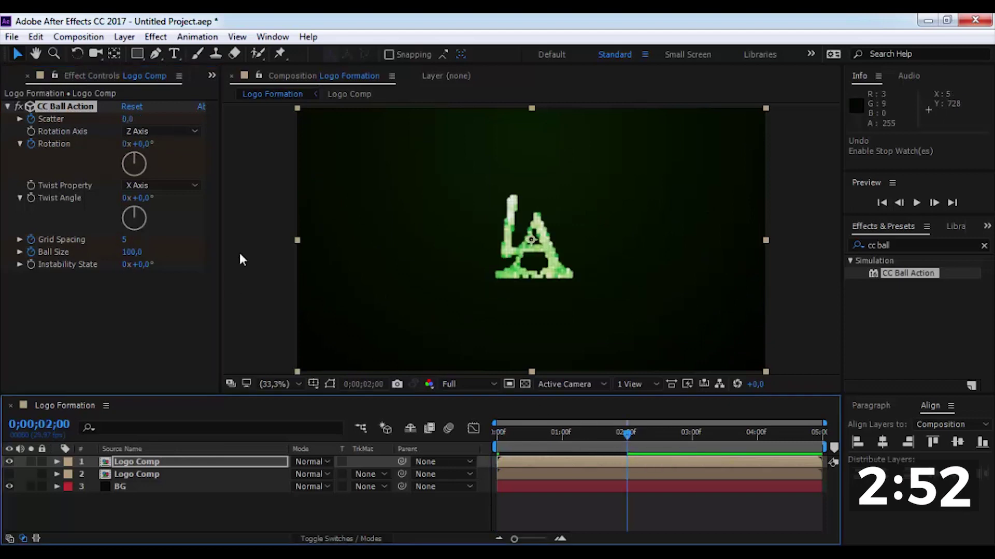
key("u")
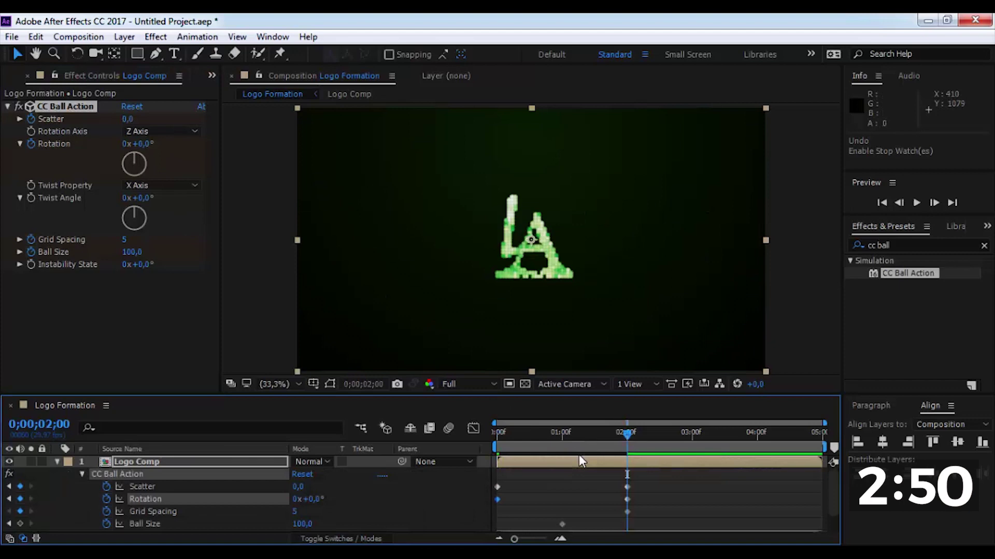
left_click(627, 512)
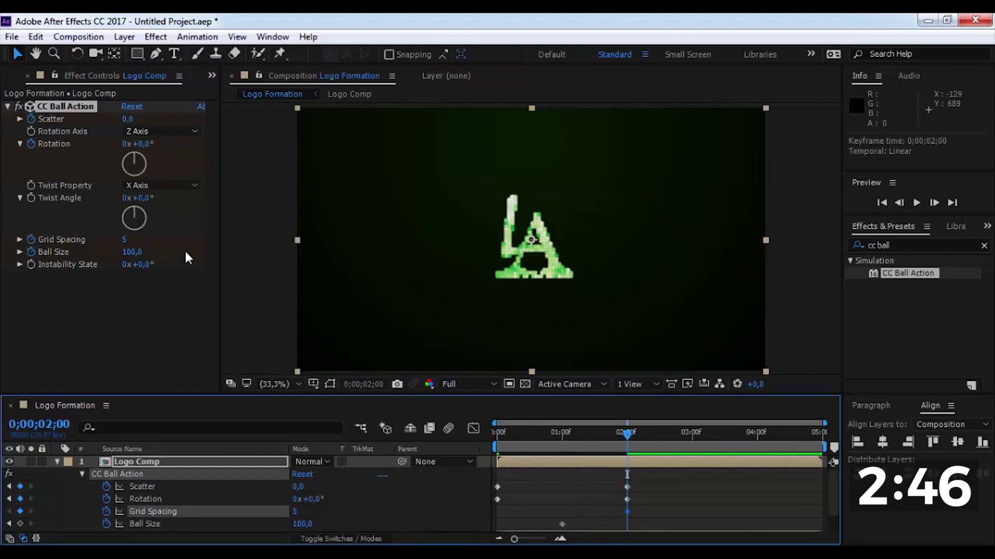
left_click(128, 239)
type("0")
key("Return")
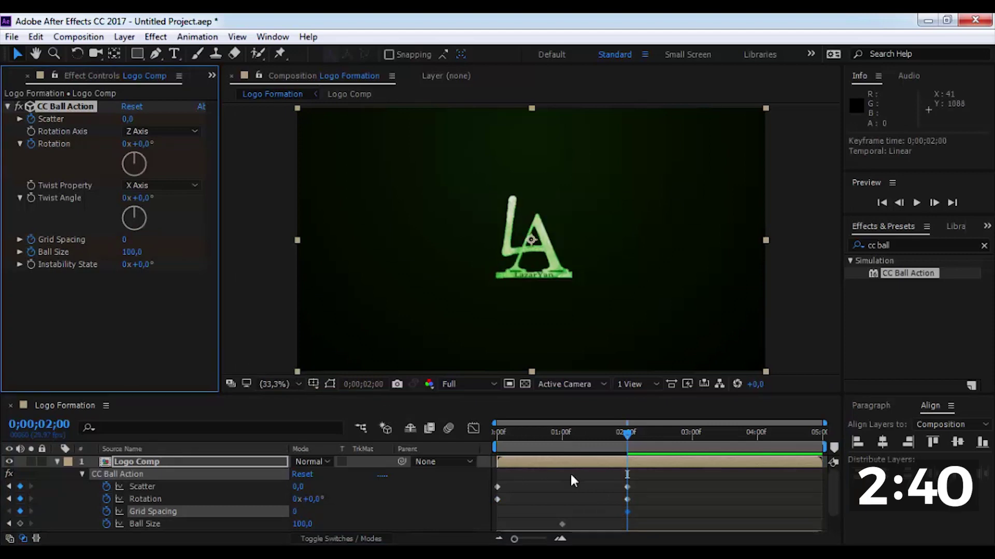
left_click(562, 436)
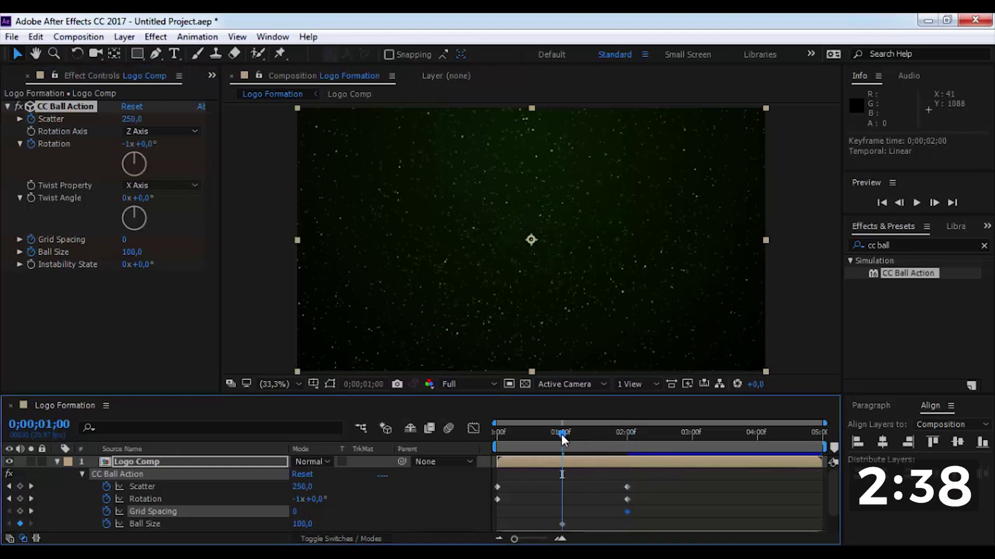
Step: Set Ball Size to 200 at frame 0 and play a preview of the ball animation
left_click_drag(563, 439, 439, 430)
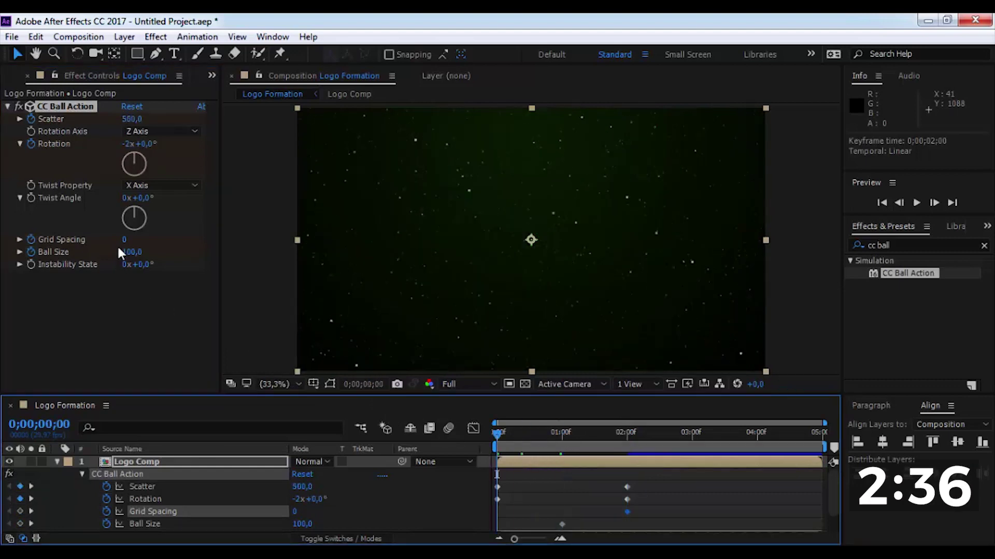
left_click(134, 252)
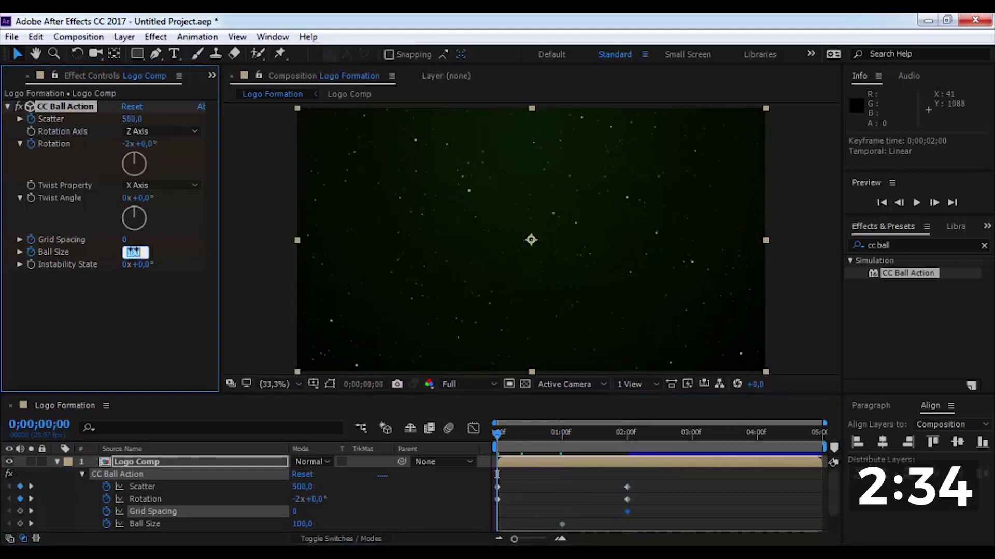
key("Return")
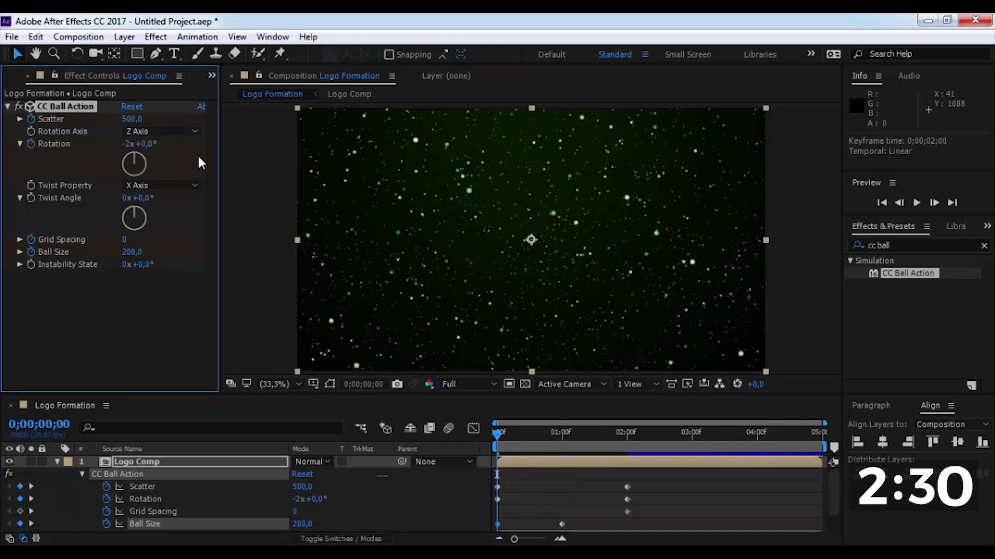
left_click(587, 493)
key("space")
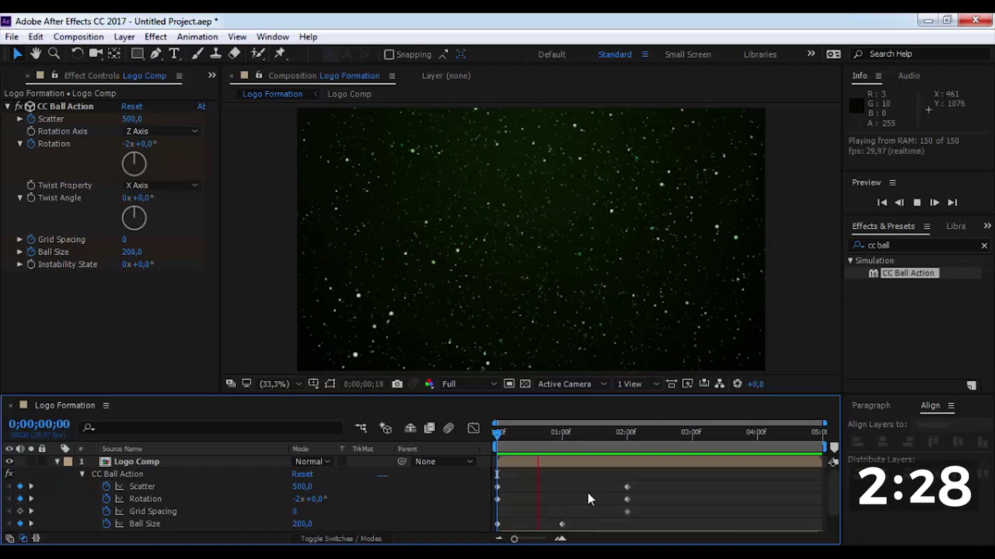
Step: Stop the preview and split the top Logo Comp layer at 0;00;02;00 with Edit > Split Layer
key("space")
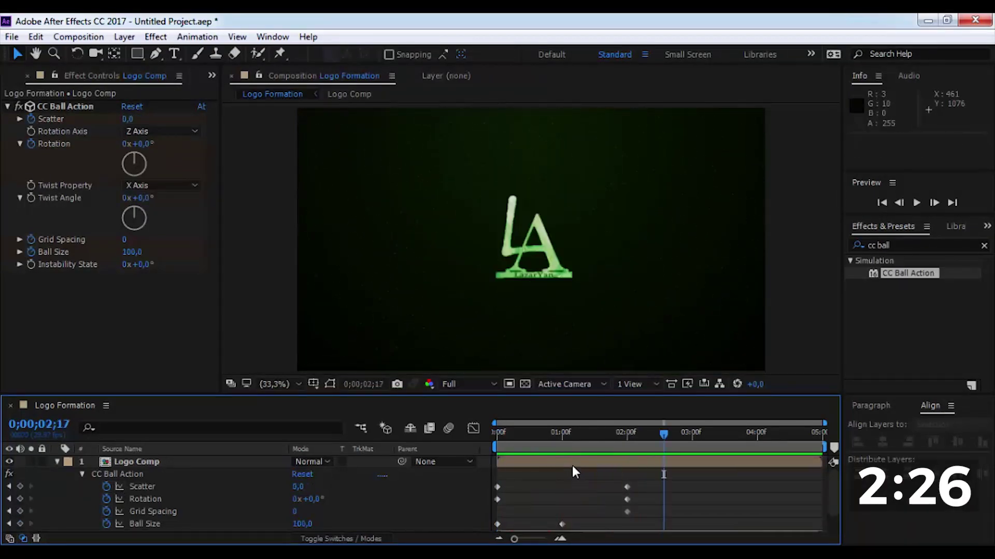
left_click(497, 441)
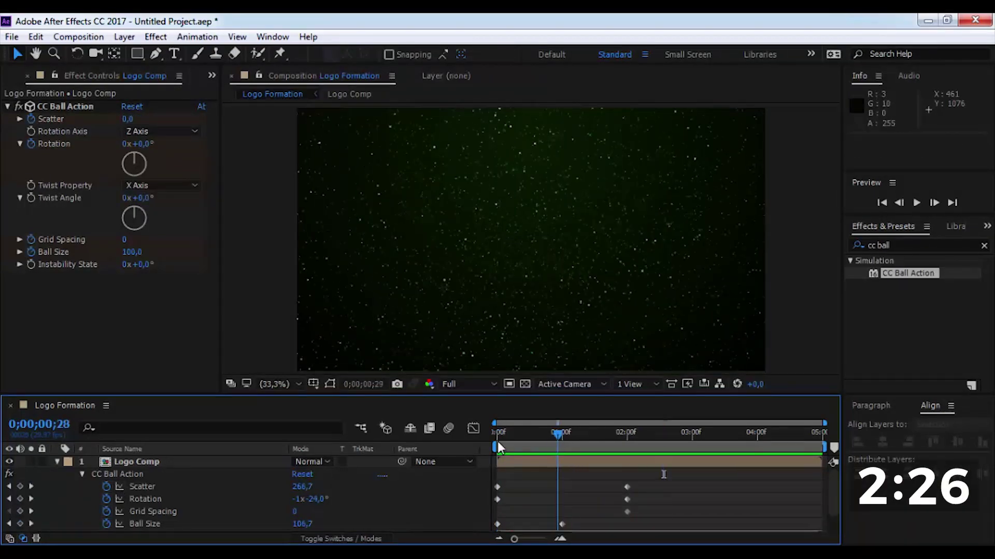
left_click(57, 462)
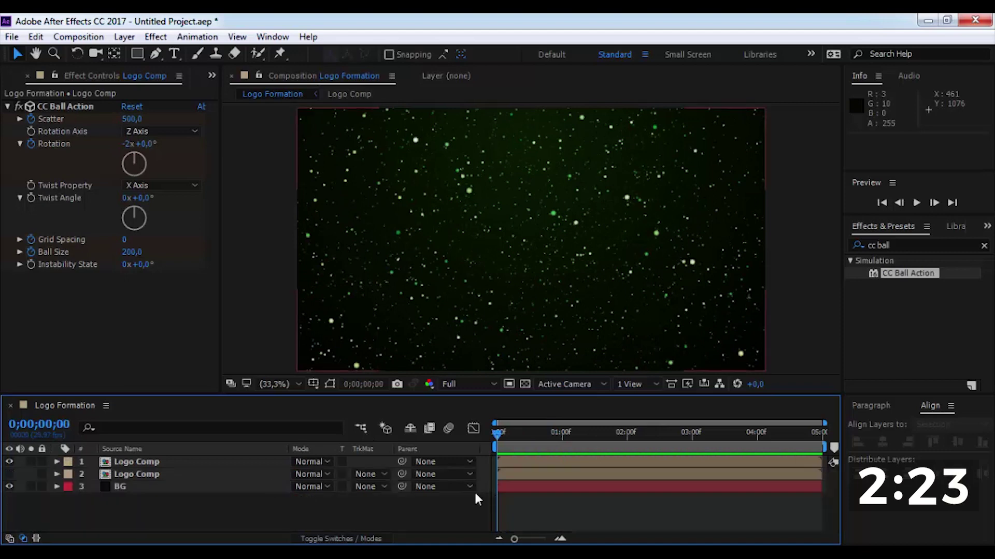
left_click(620, 435)
left_click_drag(622, 440, 627, 437)
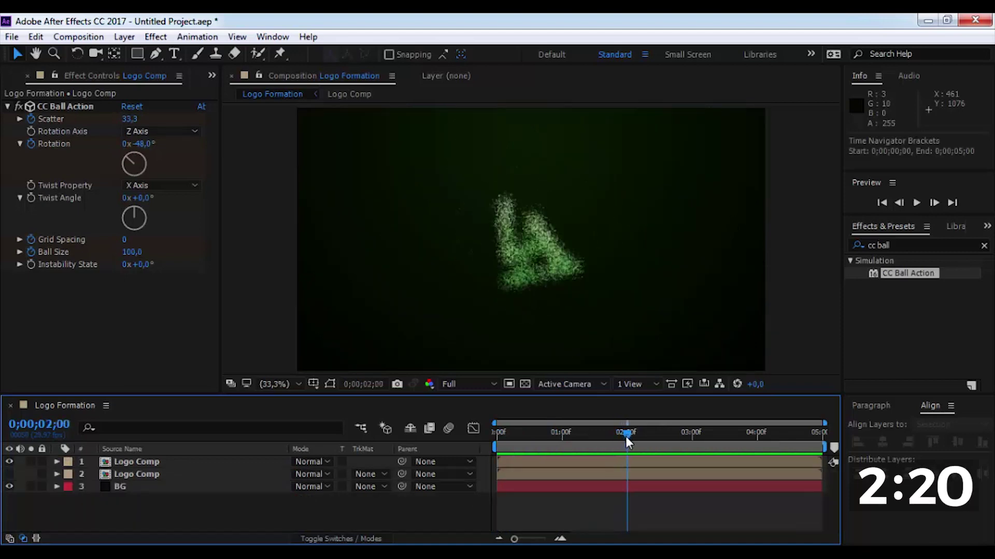
left_click(631, 459)
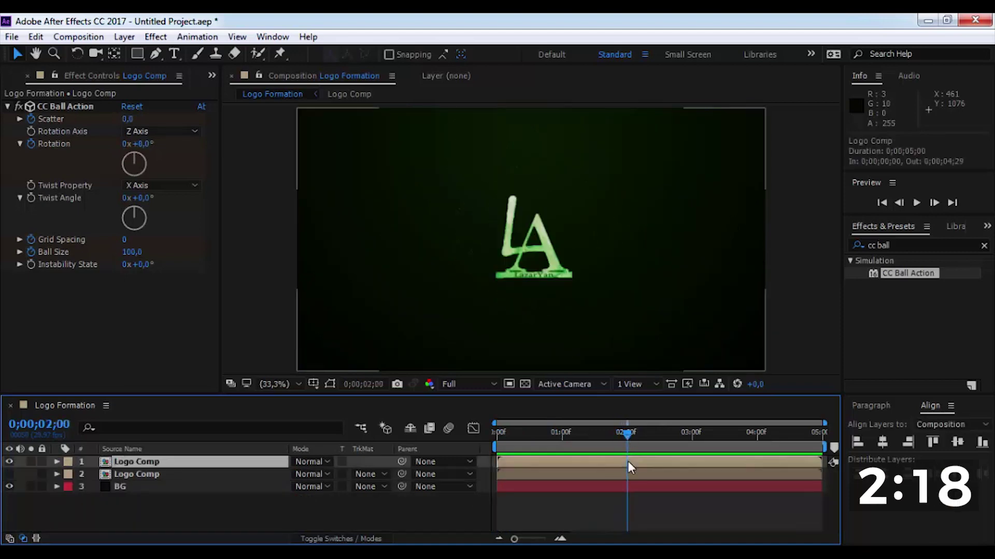
left_click(36, 36)
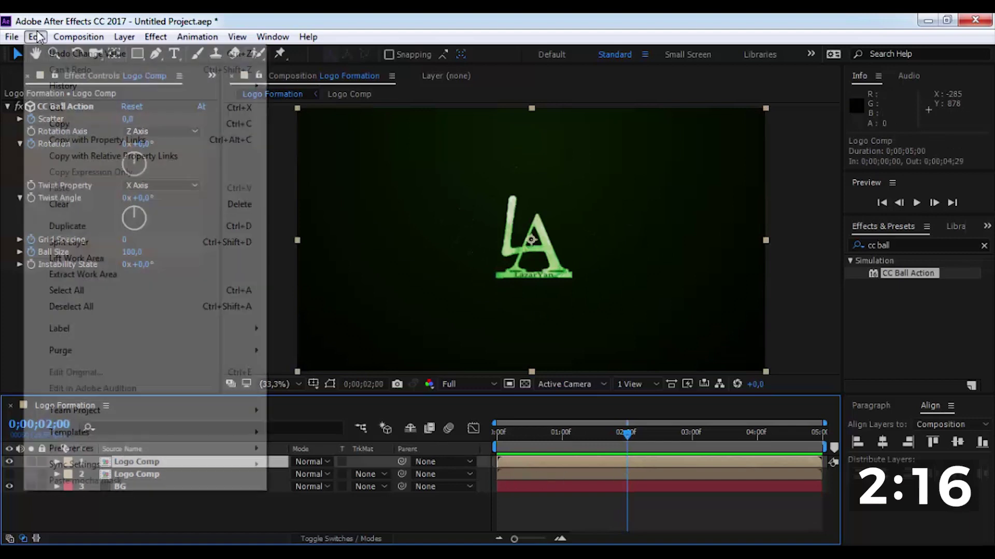
left_click(91, 248)
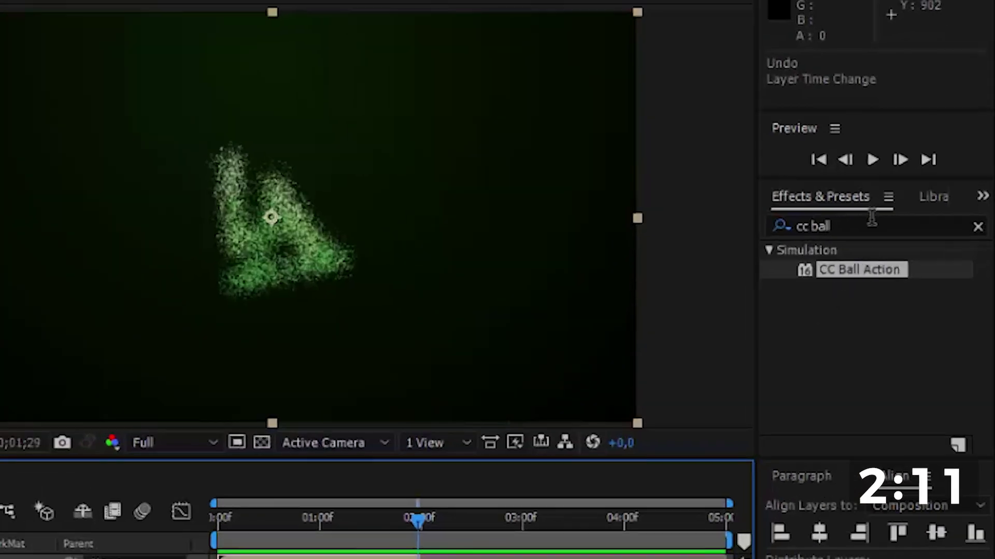
Step: Apply CC Lens to the lower Logo Comp layer and hide the top particle layer
left_click(914, 245)
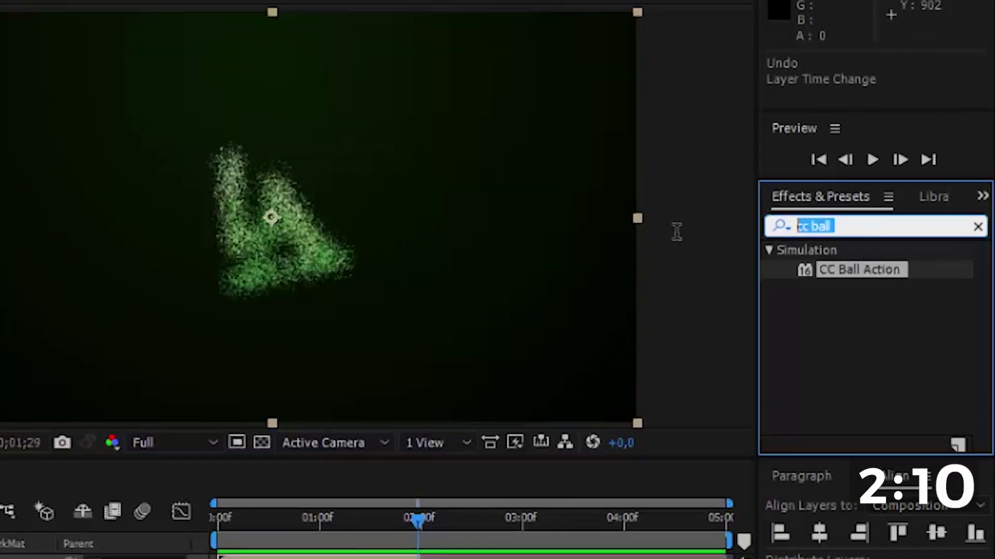
type("cc lens")
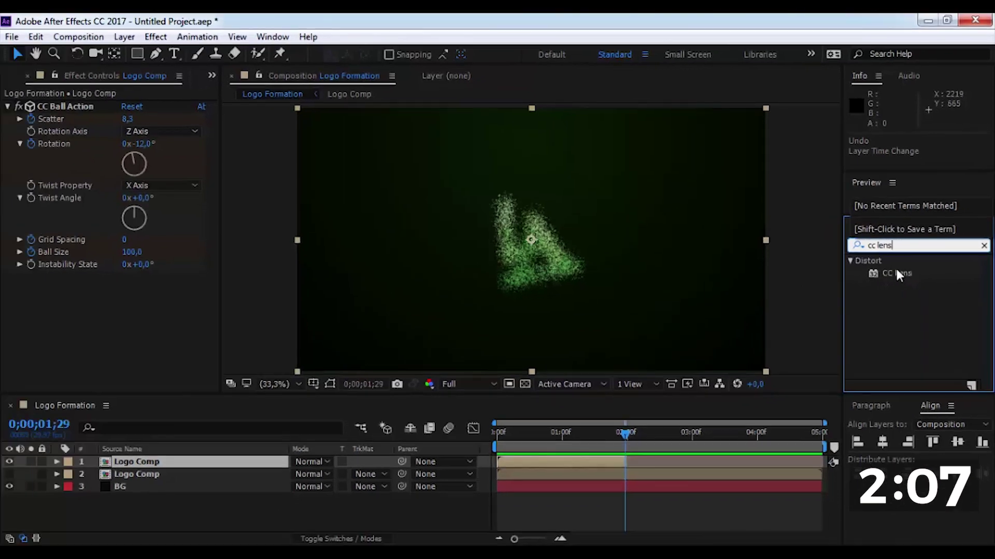
left_click_drag(897, 273, 134, 475)
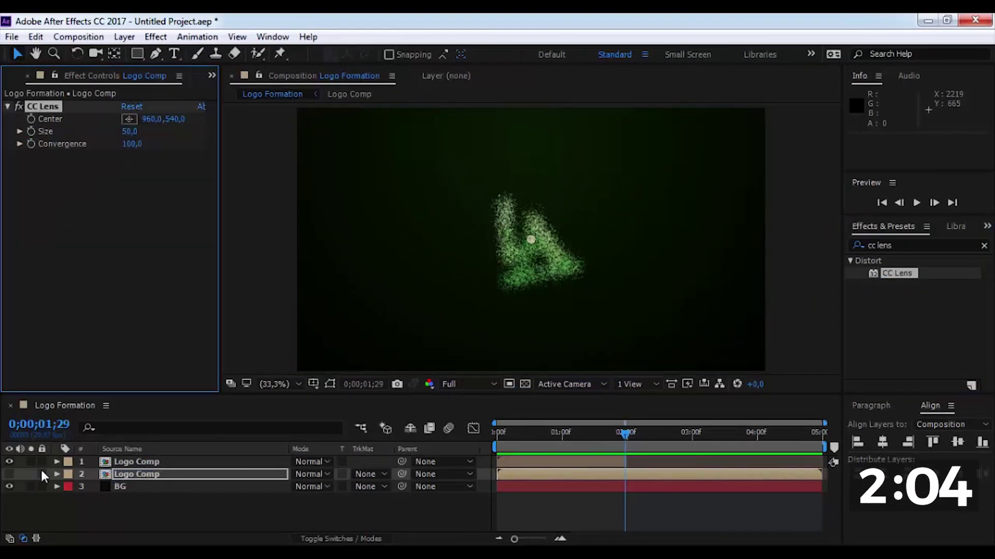
left_click(9, 461)
left_click(8, 474)
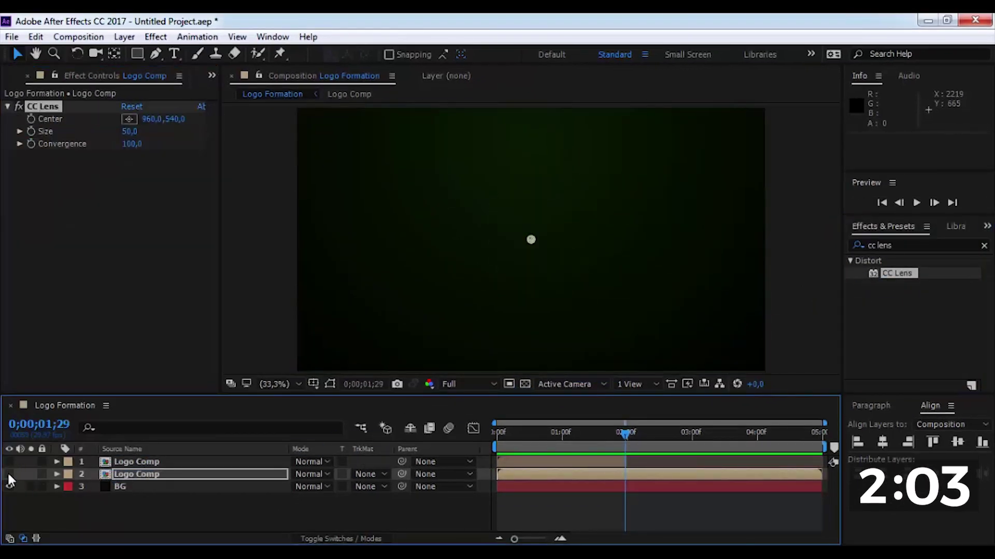
Step: Scrub and preview the lens effect, leaving the time at 2 seconds
left_click(536, 474)
left_click(608, 434)
mouse_move(607, 436)
left_mouse_down()
mouse_move(545, 445)
mouse_move(556, 436)
mouse_move(623, 437)
left_mouse_up()
key("Home")
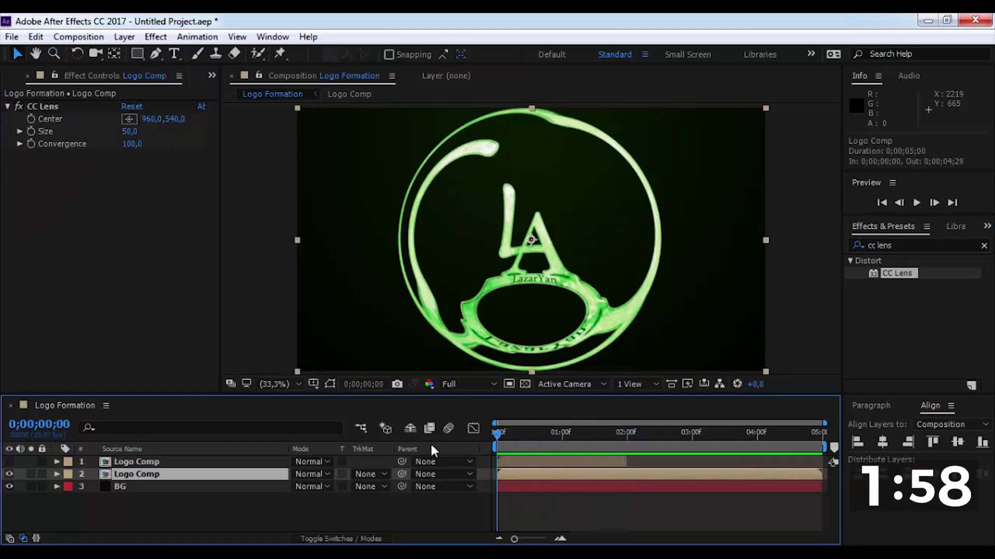
key("space")
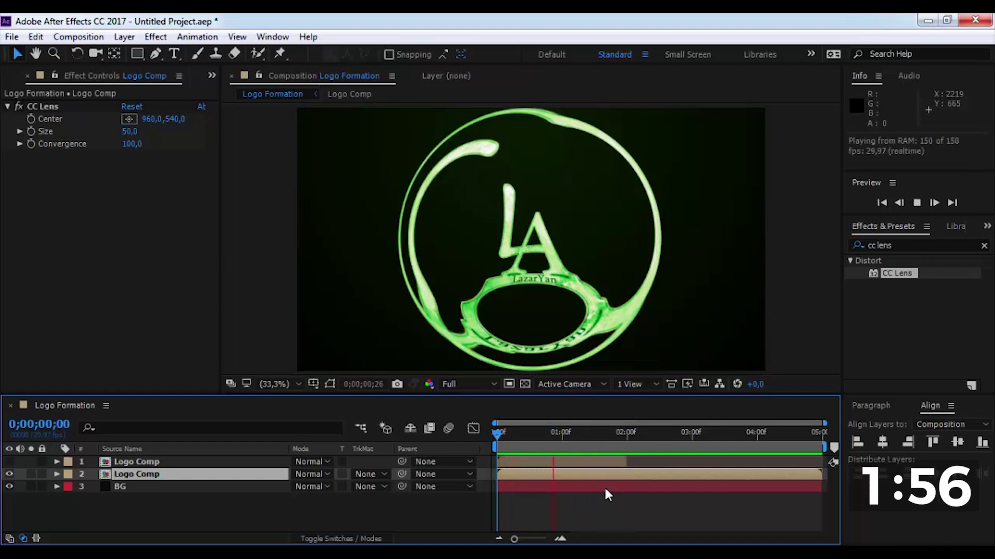
key("space")
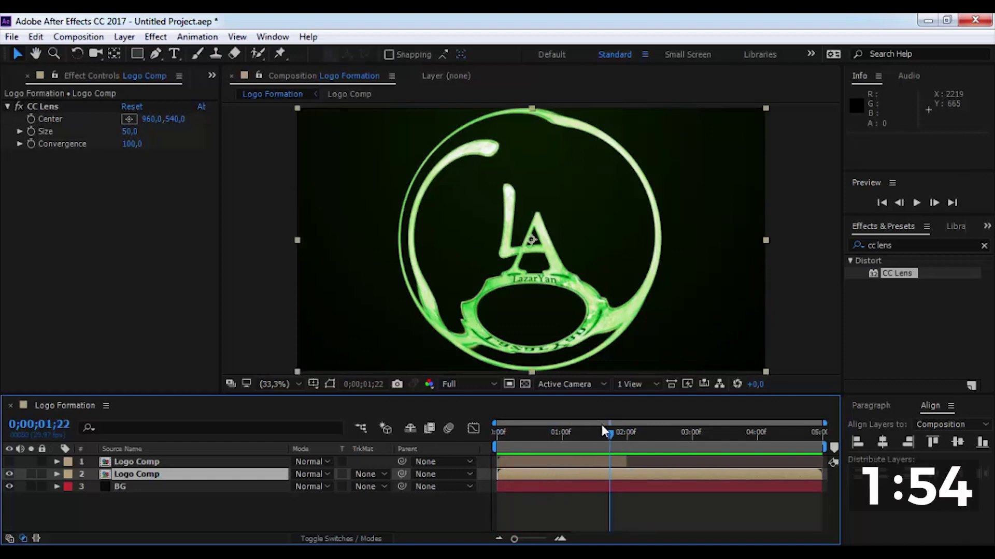
left_click_drag(604, 431, 625, 444)
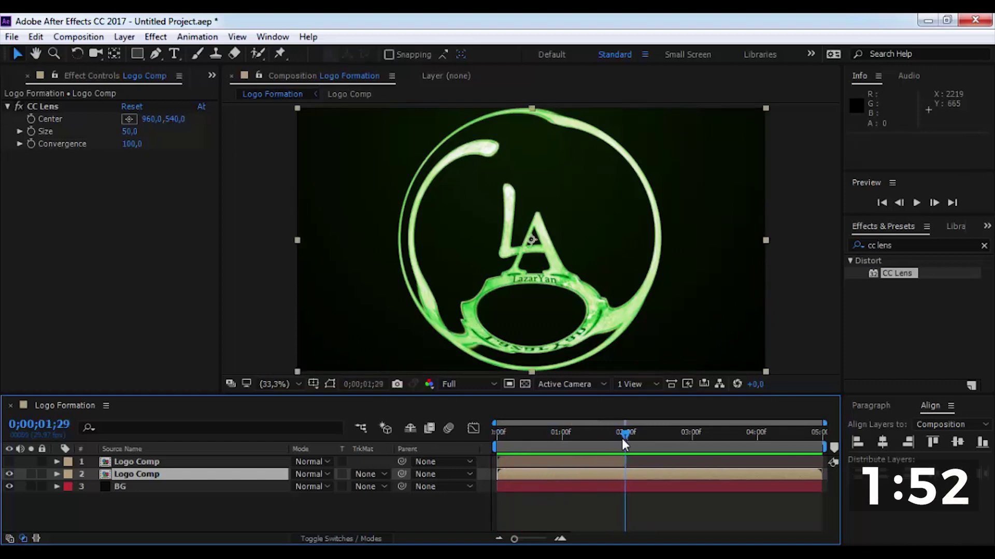
Step: Enable keyframing on CC Lens Size and set it to 0 at 2 seconds
left_click(31, 131)
left_click(129, 132)
type("0")
key("Return")
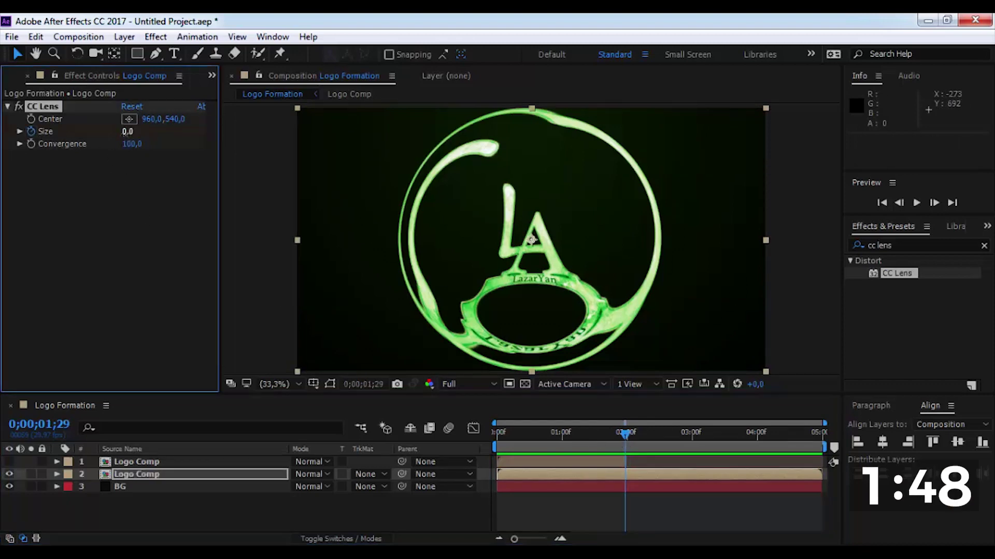
Step: At 0;00;02;24, set the lens Size to 100 and reveal its keyframes in the timeline
left_click(692, 445)
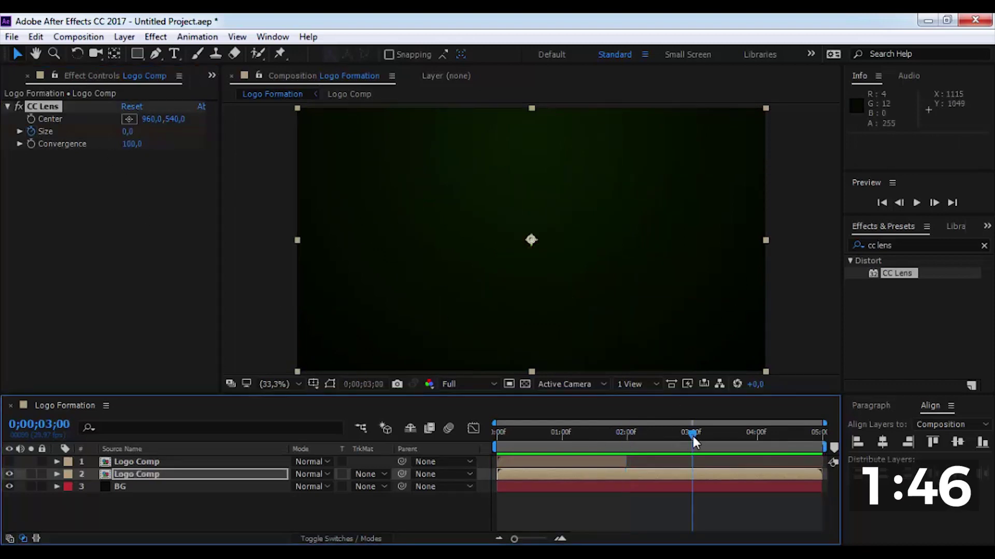
left_click(680, 441)
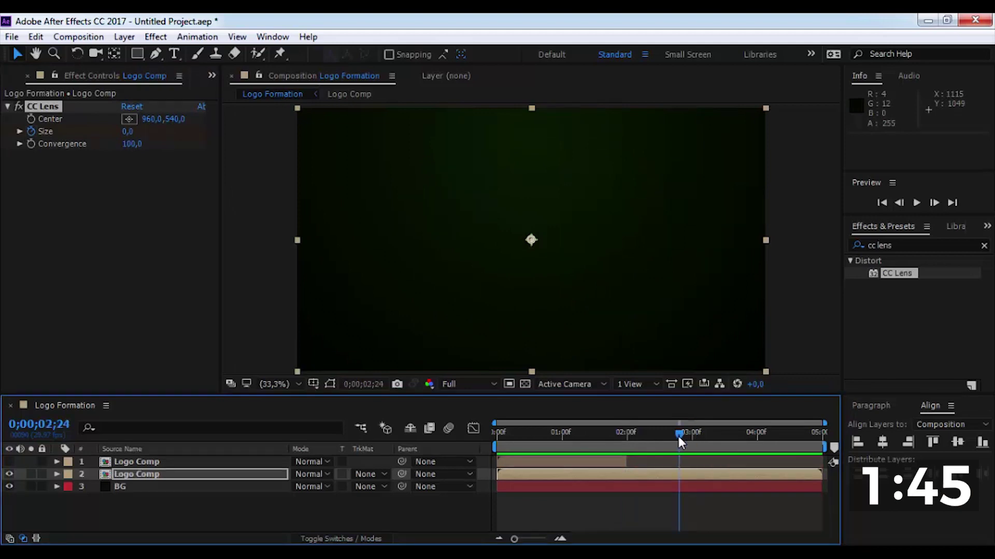
left_click(128, 131)
type("100")
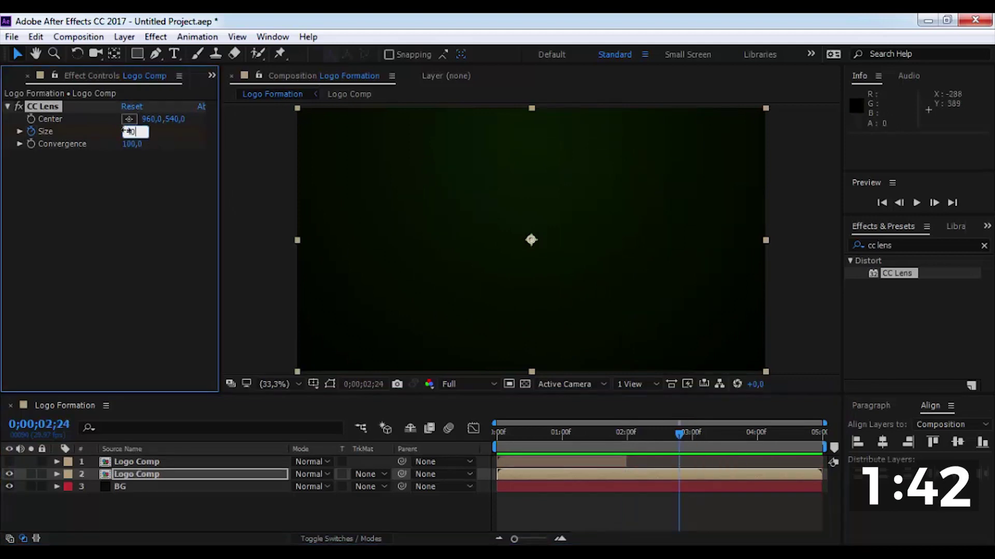
left_click(620, 471)
key("u")
left_click(600, 432)
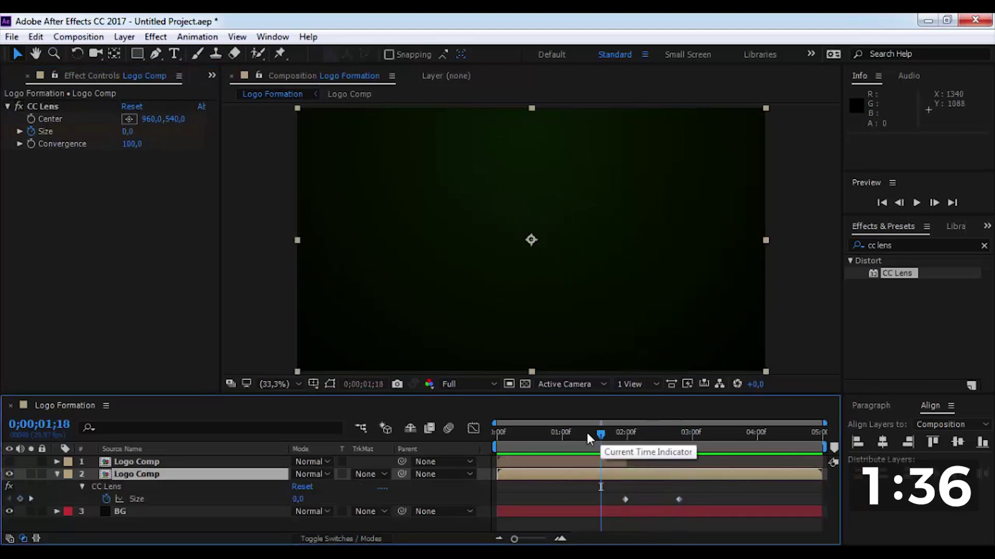
left_click(561, 433)
Step: Make the particle Logo Comp layer visible again and preview the particles forming the LA logo, stopping at 2;19
left_click(578, 464)
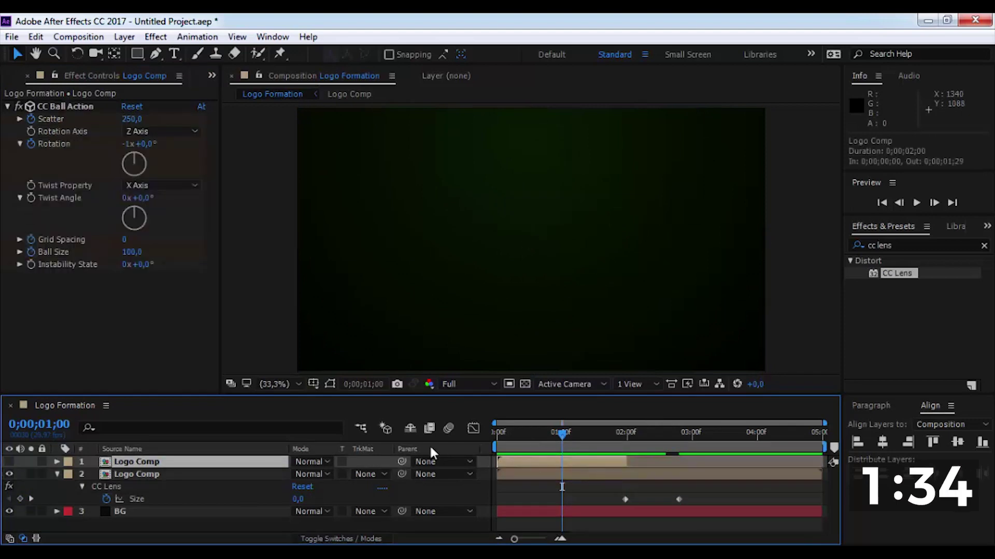
left_click(9, 461)
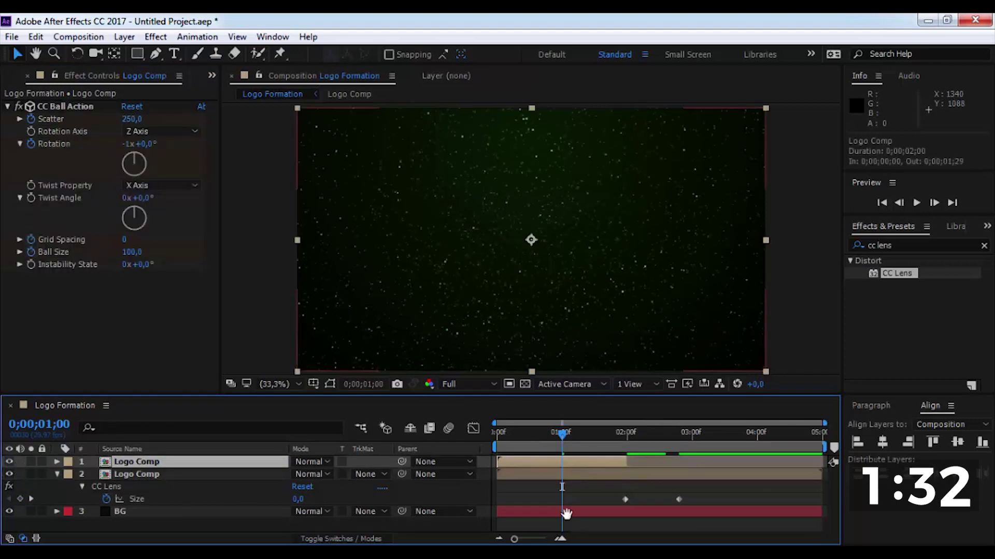
key("space")
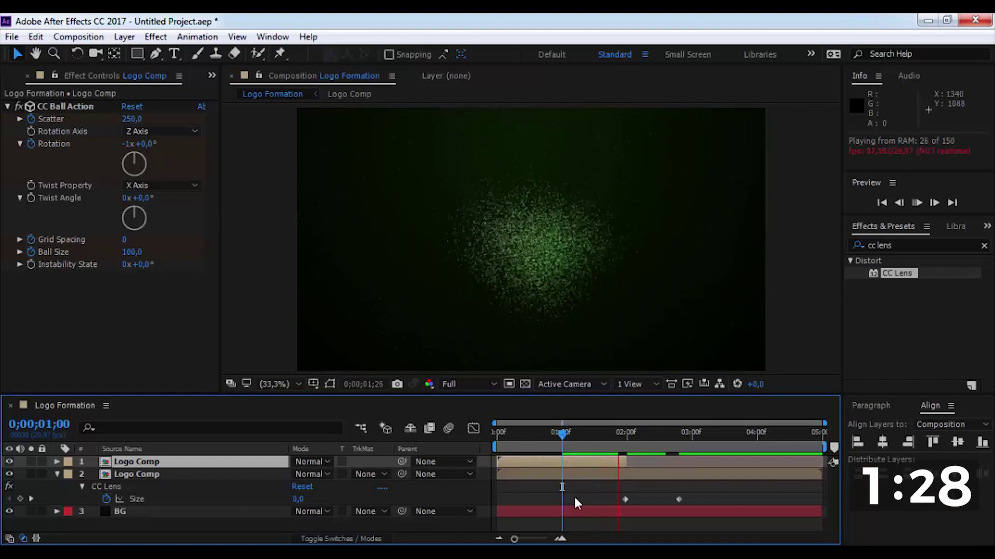
left_click(572, 443)
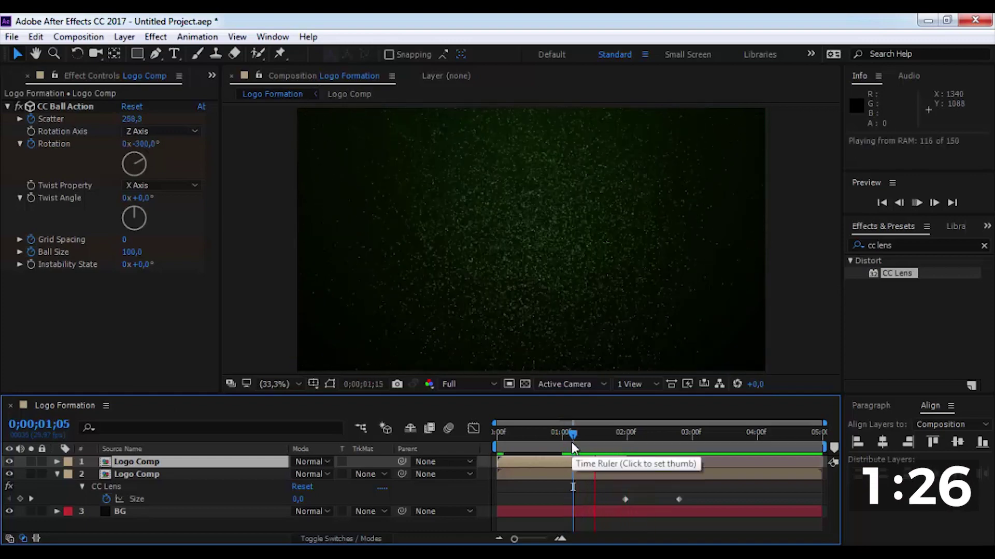
left_click(668, 442)
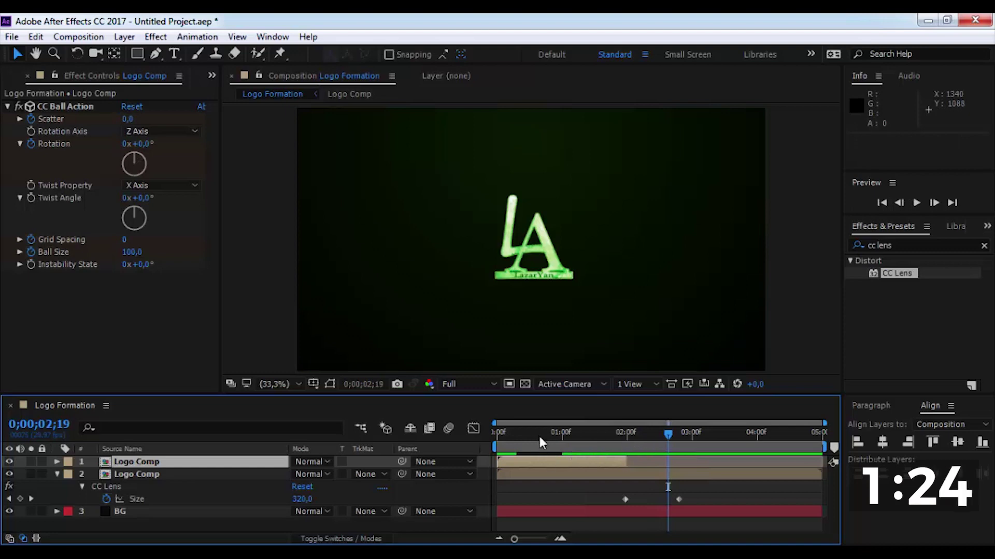
key("Home")
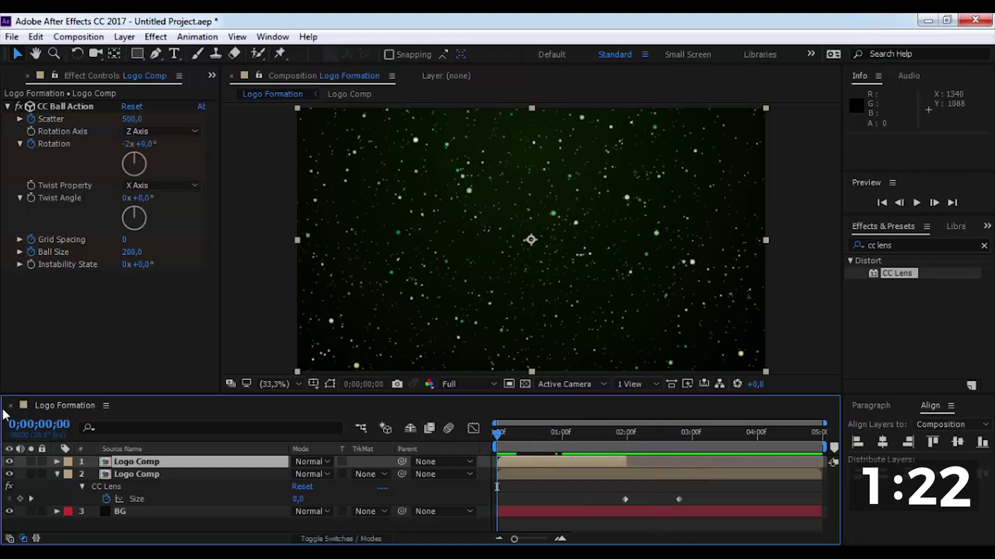
left_click(57, 474)
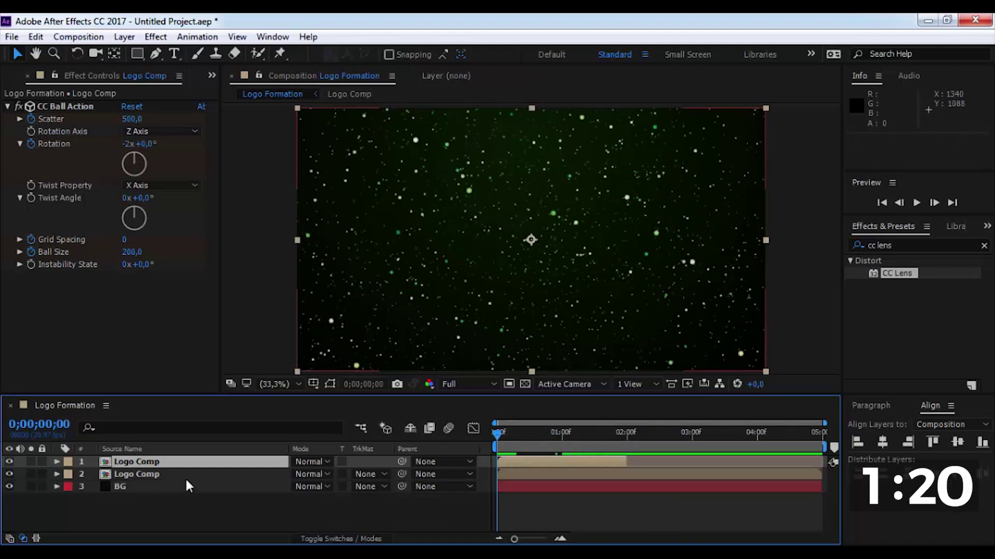
Step: Find 'cc for' in Effects & Presets and apply CC Force Motion Blur to layer 1 with 100 samples
left_click(912, 245)
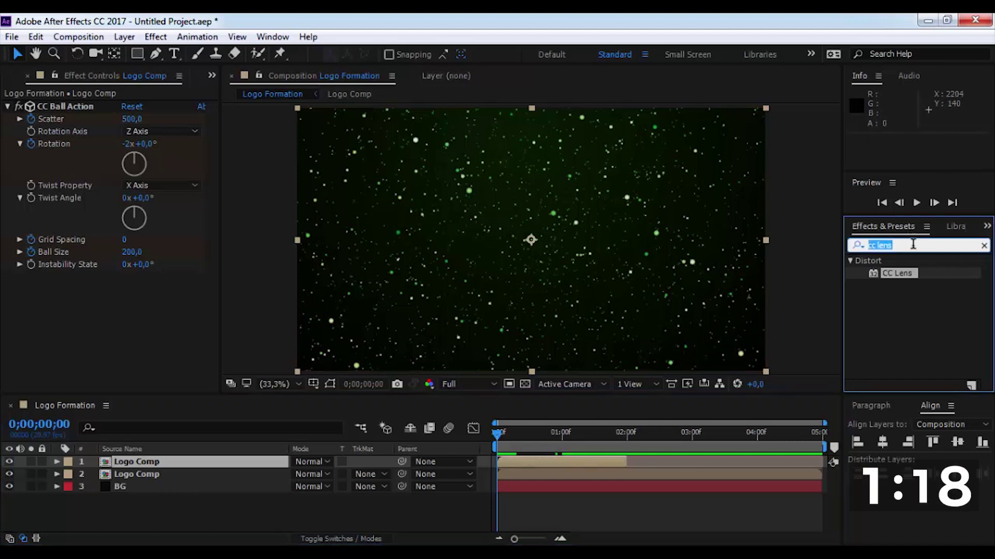
type("cc")
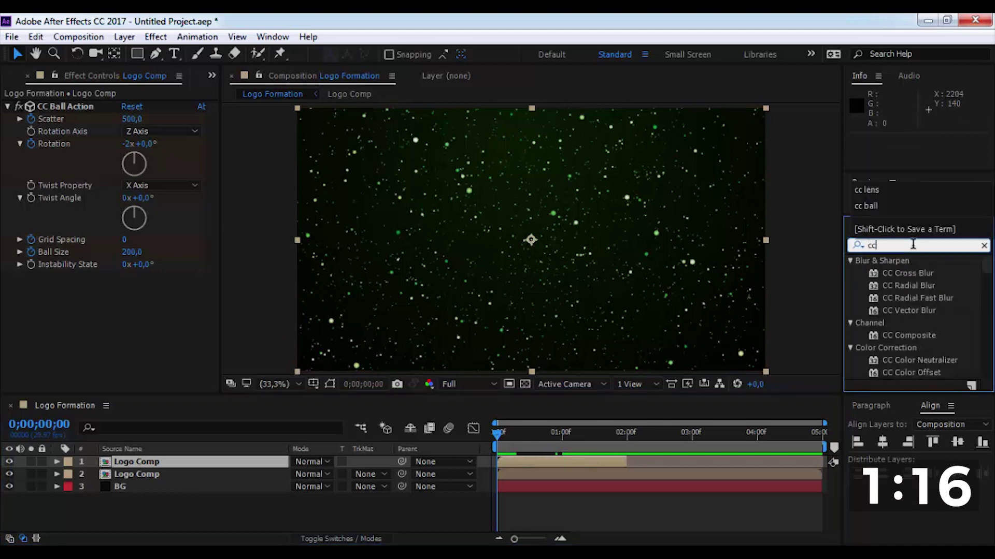
type(" forc")
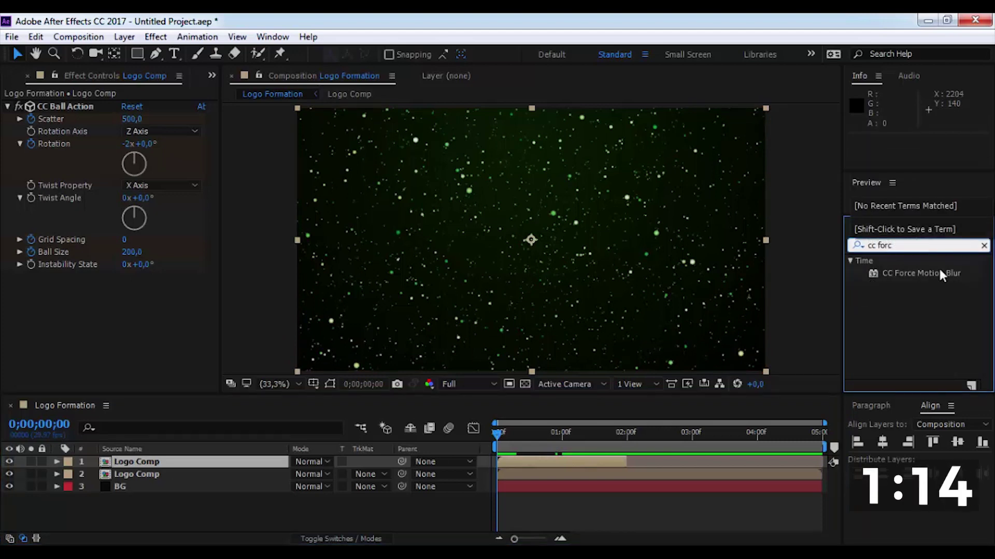
mouse_move(942, 275)
left_mouse_down()
mouse_move(342, 416)
mouse_move(173, 468)
mouse_move(156, 463)
left_mouse_up()
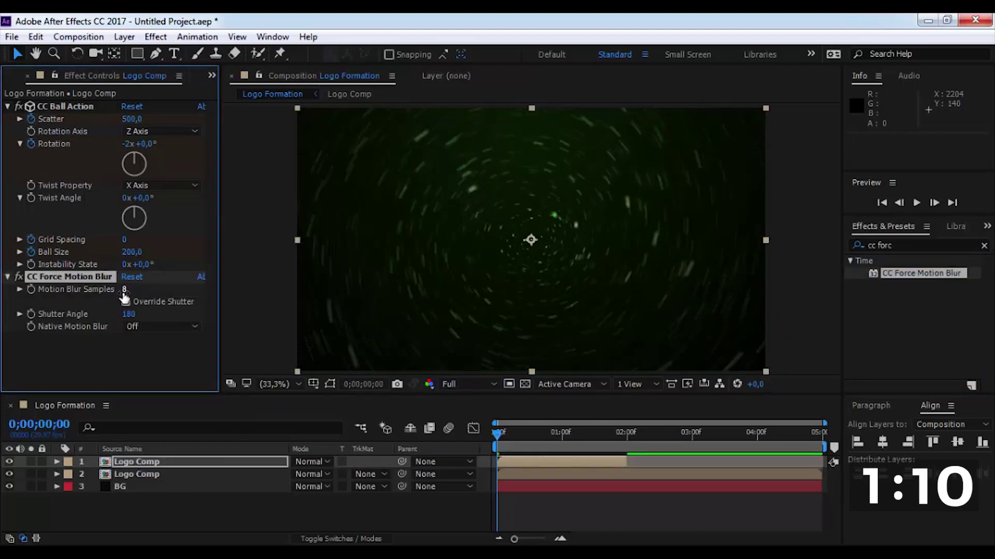
left_click(125, 290)
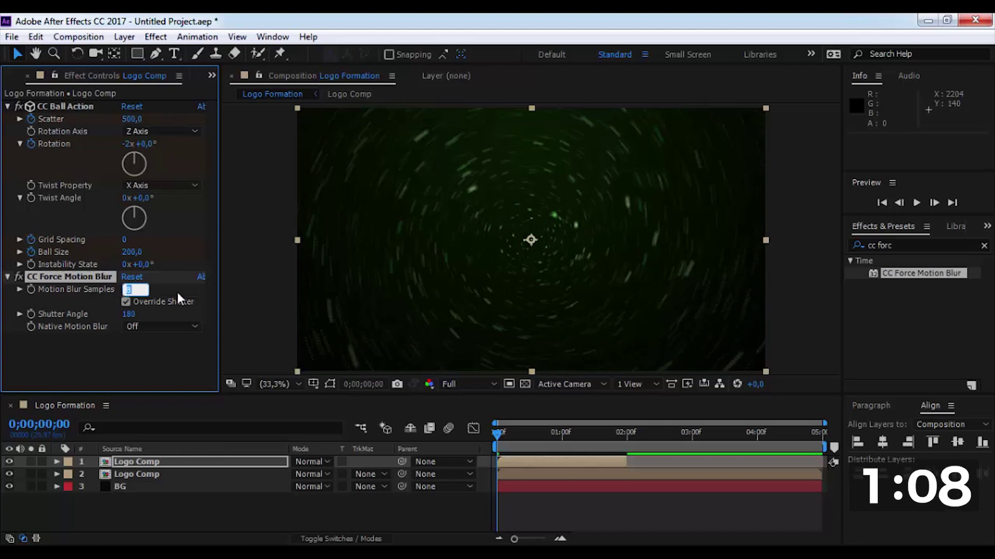
key("Return")
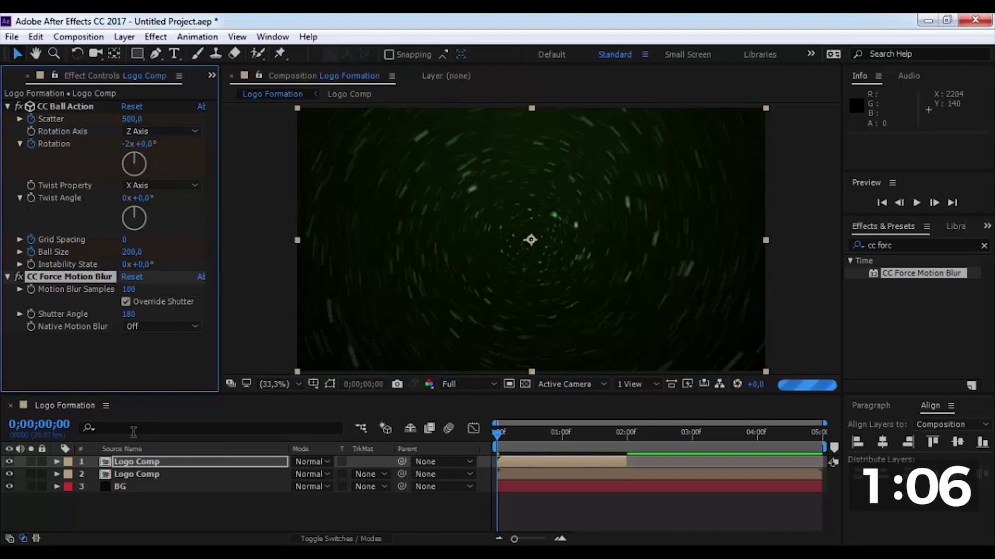
left_click(134, 478)
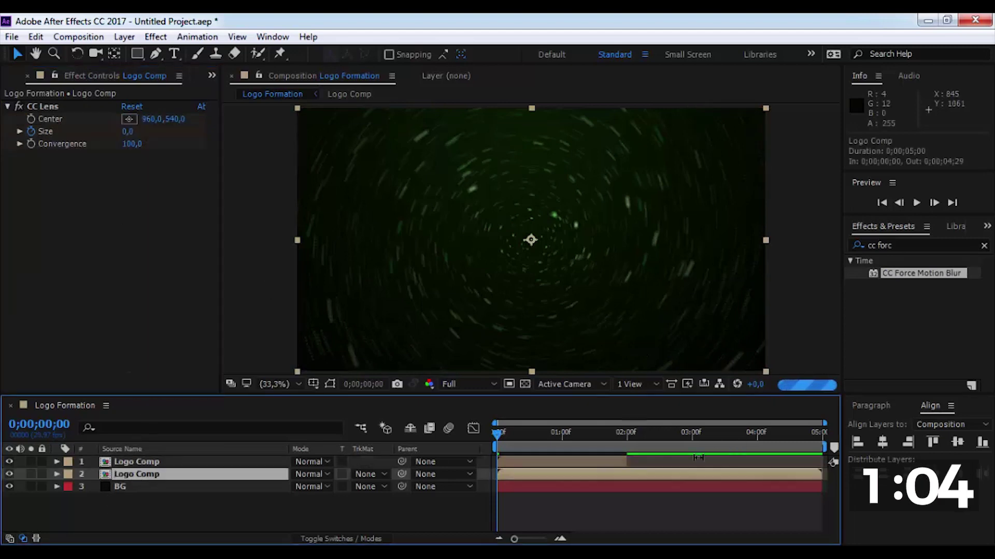
Step: At about 2;04, add CC Force Motion Blur with 100 Motion Blur Samples to the CC Lens layer
left_click(630, 447)
mouse_move(642, 449)
left_mouse_down()
mouse_move(649, 447)
mouse_move(636, 449)
left_mouse_up()
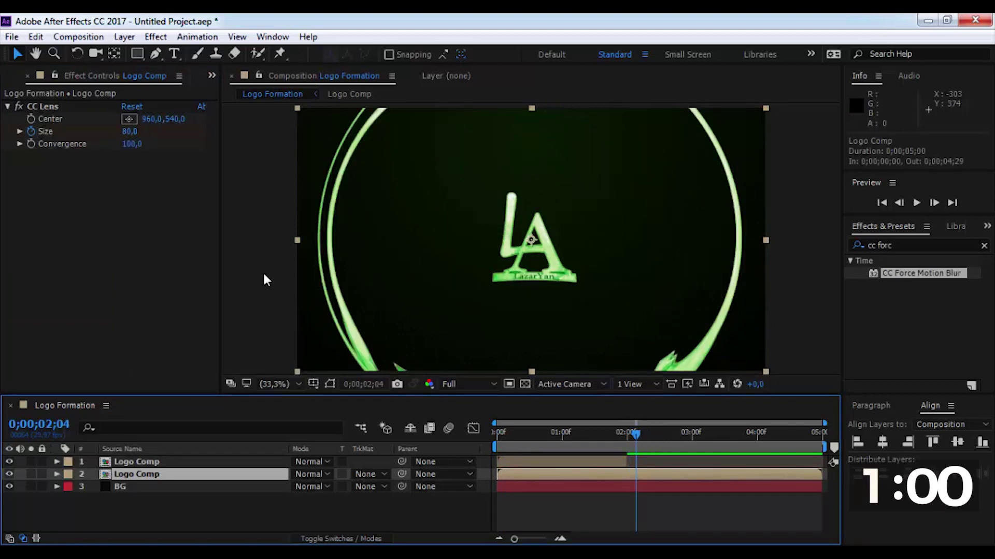
left_click_drag(911, 273, 154, 479)
left_click(129, 169)
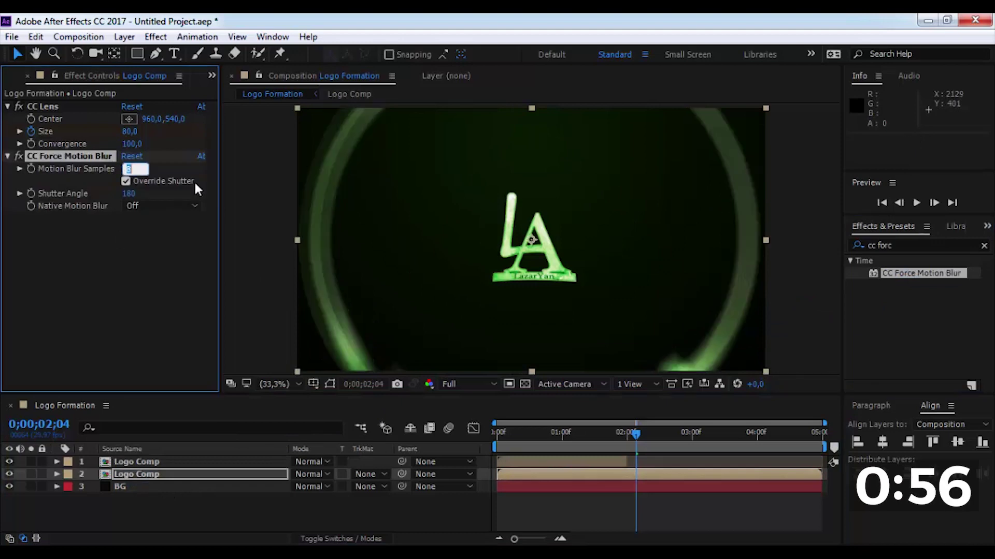
type("100")
key("Return")
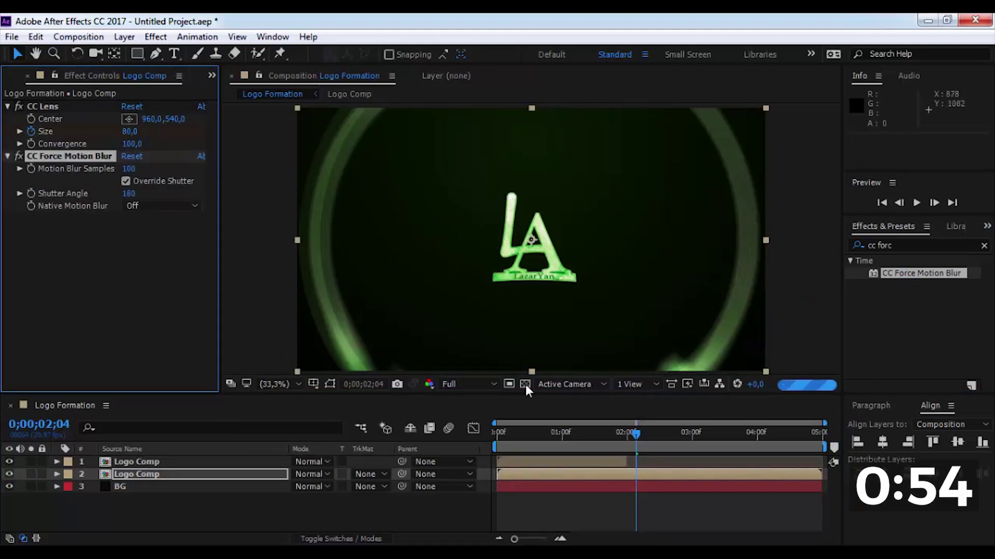